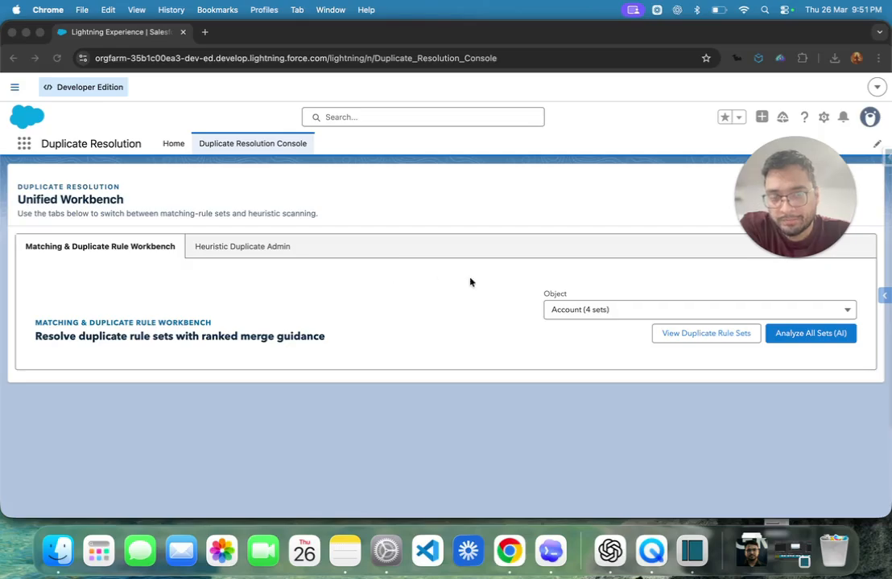
Choose Account as the object and load its duplicate rule sets
{"action": "left_click", "coordinate": [560, 308]}
{"action": "left_click", "coordinate": [566, 311]}
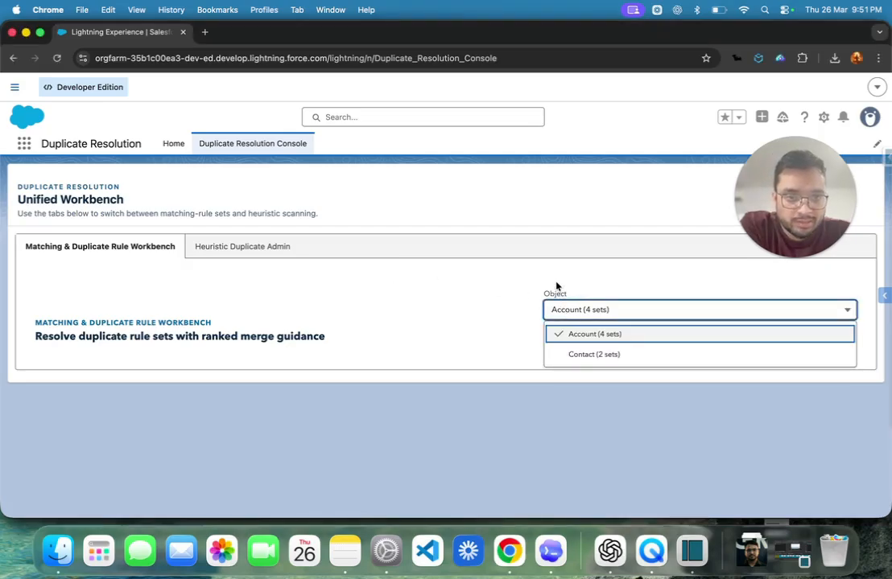
{"action": "left_click", "coordinate": [567, 334]}
{"action": "left_click", "coordinate": [715, 332]}
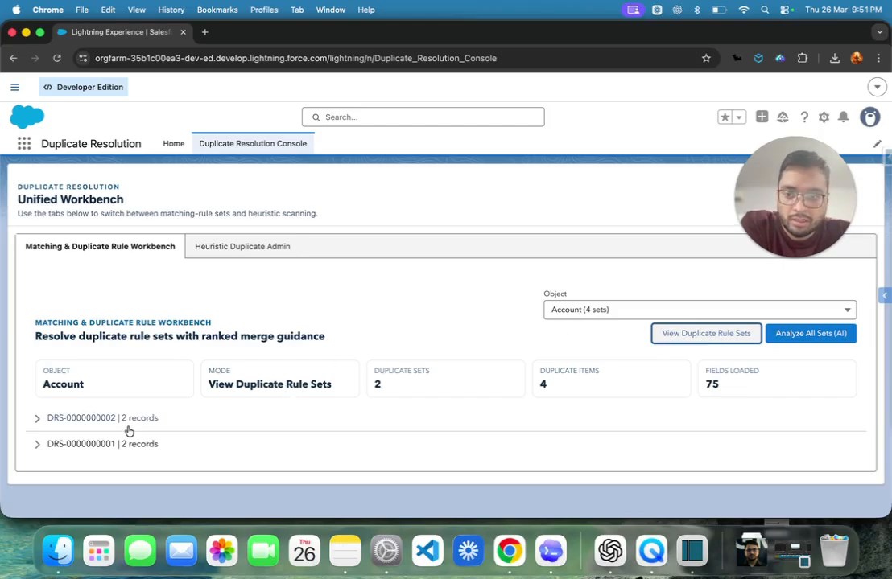
{"action": "left_click", "coordinate": [43, 421]}
{"action": "scroll", "coordinate": [114, 404], "scroll_direction": "down", "scroll_amount": 2}
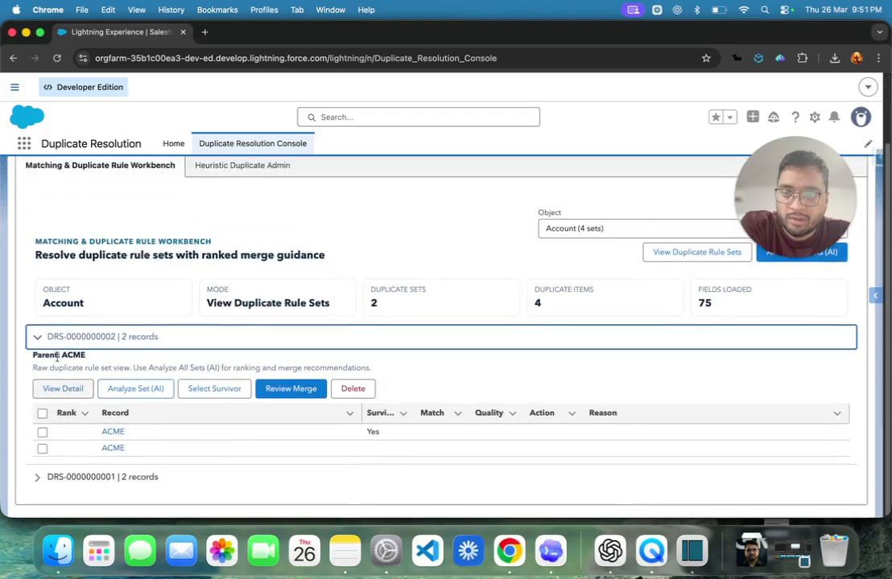
{"action": "left_click", "coordinate": [46, 338]}
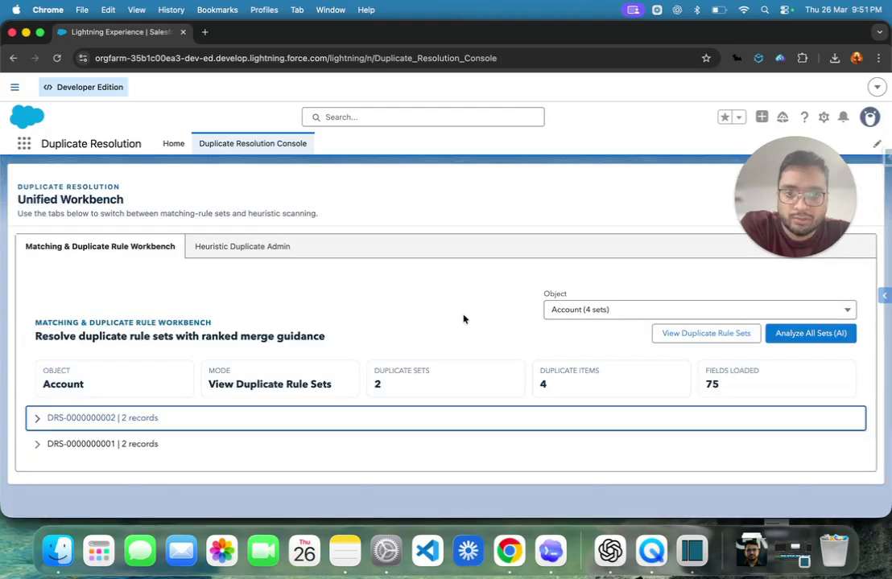
{"action": "left_click", "coordinate": [441, 308]}
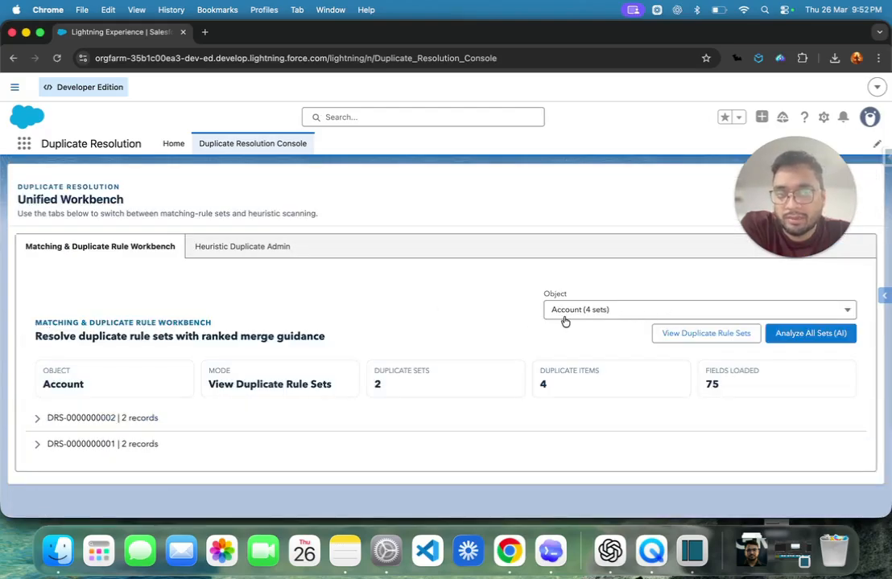
{"action": "left_click", "coordinate": [70, 447]}
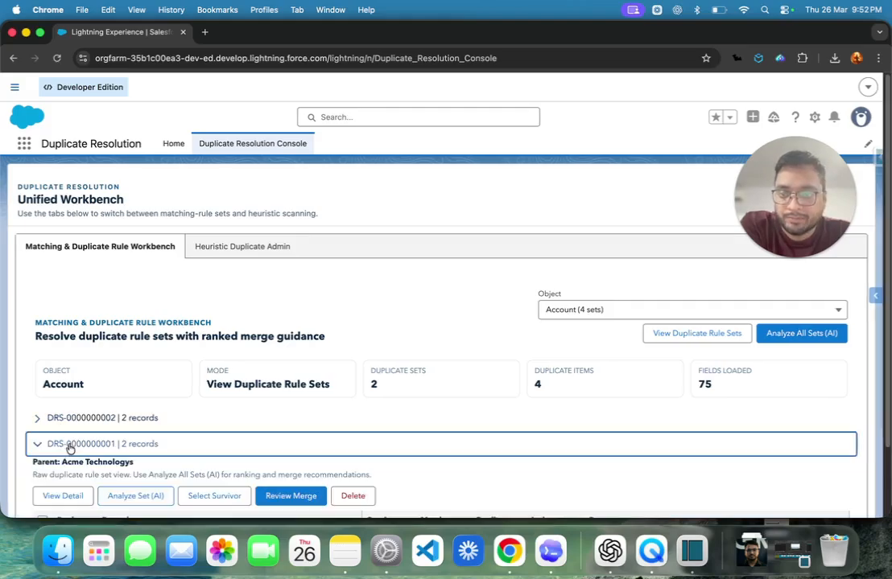
{"action": "scroll", "coordinate": [68, 438], "scroll_direction": "down", "scroll_amount": 2}
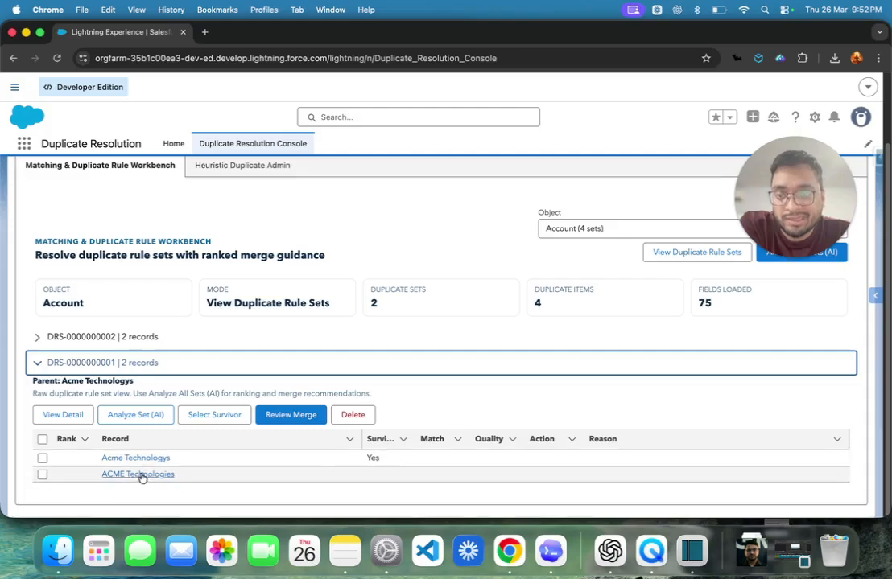
{"action": "left_click", "coordinate": [228, 417]}
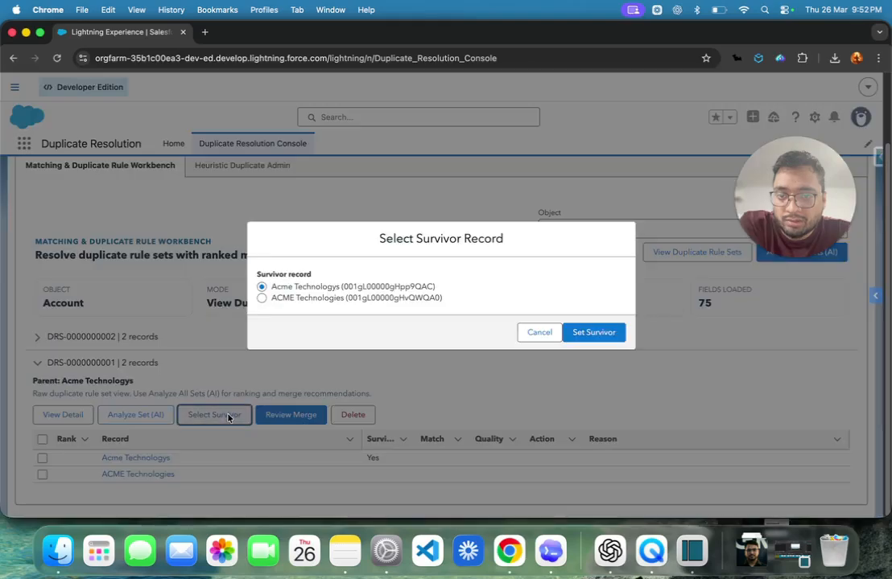
{"action": "left_click", "coordinate": [261, 298]}
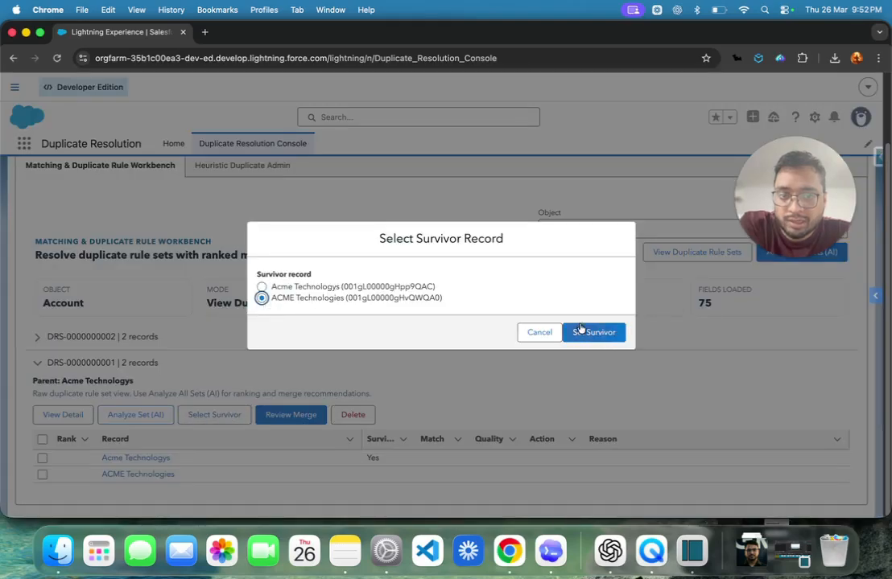
{"action": "left_click", "coordinate": [581, 330]}
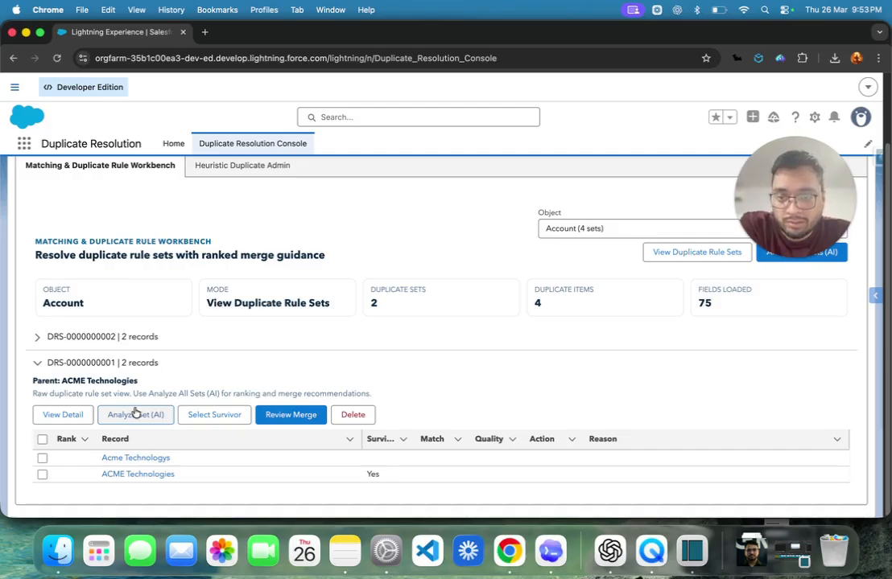
{"action": "left_click", "coordinate": [62, 415]}
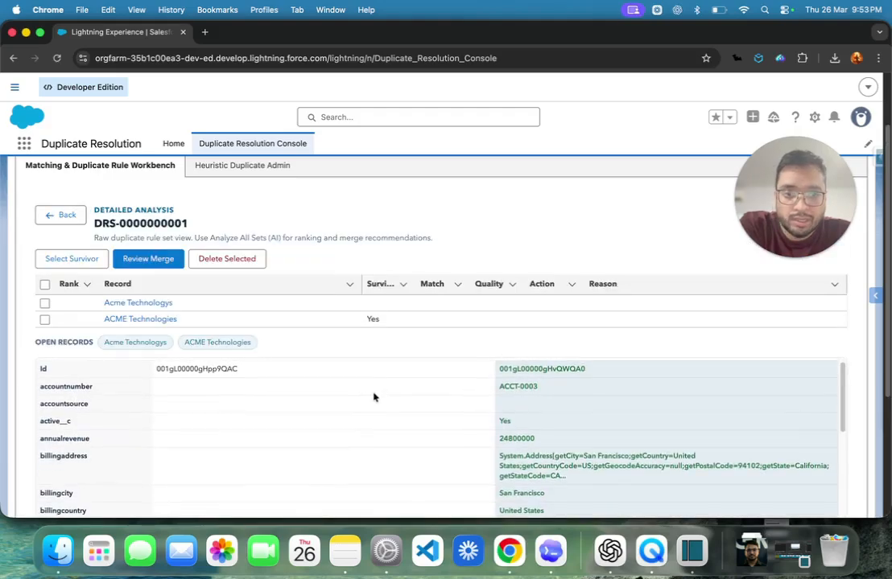
{"action": "scroll", "coordinate": [371, 398], "scroll_direction": "down", "scroll_amount": 1}
{"action": "scroll", "coordinate": [370, 400], "scroll_direction": "up", "scroll_amount": 1}
{"action": "scroll", "coordinate": [433, 407], "scroll_direction": "down", "scroll_amount": 1}
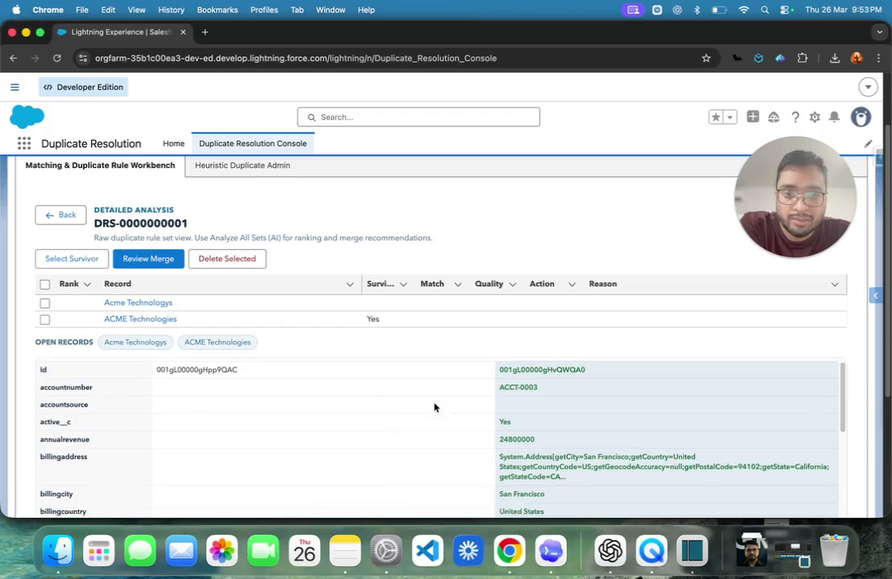
{"action": "scroll", "coordinate": [436, 406], "scroll_direction": "down", "scroll_amount": 10}
{"action": "scroll", "coordinate": [438, 406], "scroll_direction": "up", "scroll_amount": 15}
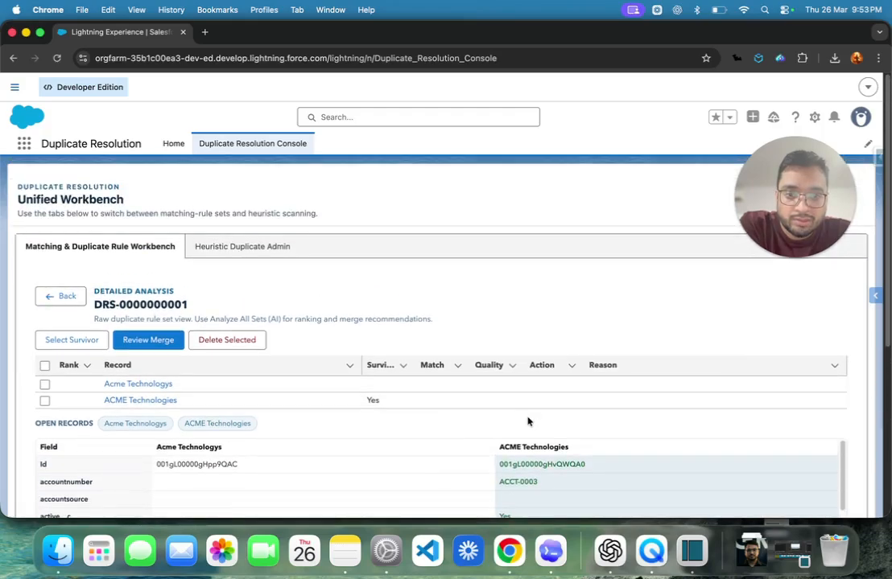
{"action": "scroll", "coordinate": [531, 402], "scroll_direction": "down", "scroll_amount": 2}
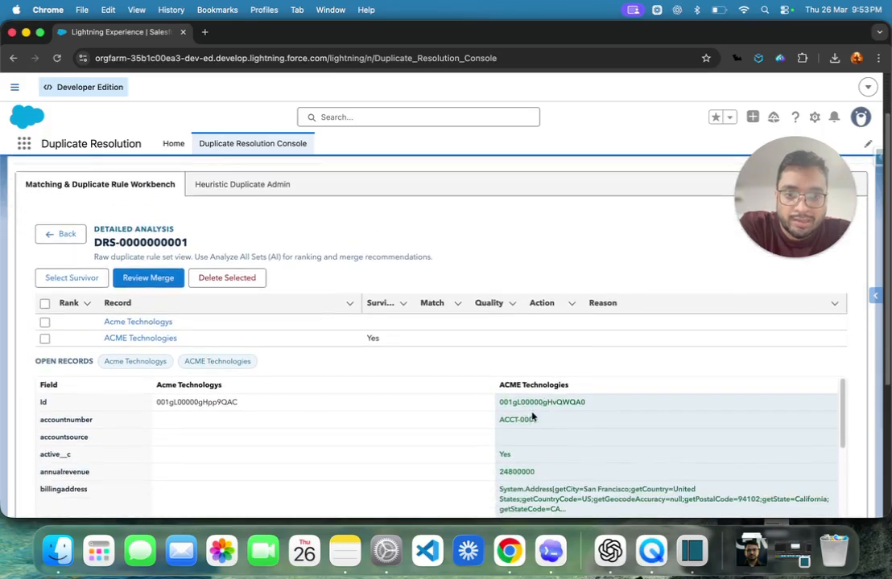
{"action": "scroll", "coordinate": [535, 419], "scroll_direction": "down", "scroll_amount": 5}
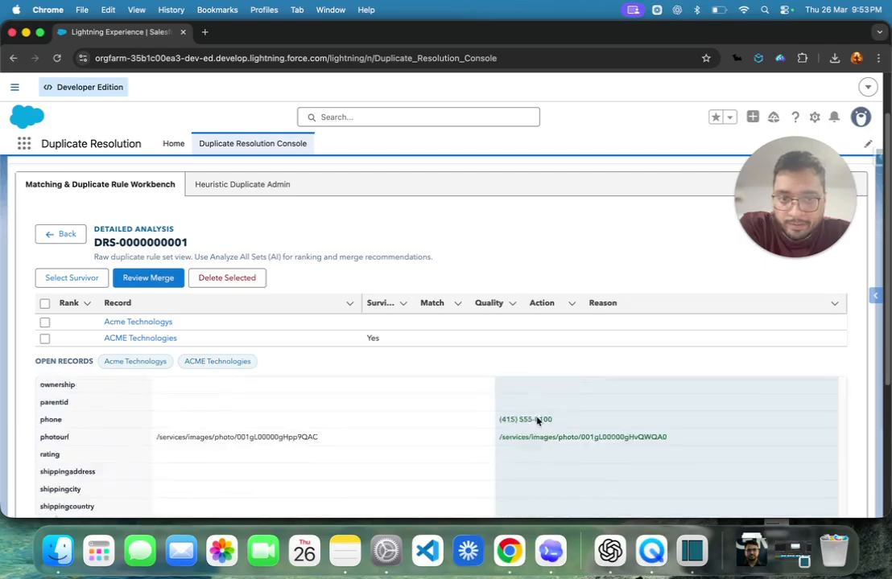
{"action": "scroll", "coordinate": [535, 420], "scroll_direction": "down", "scroll_amount": 3}
{"action": "scroll", "coordinate": [537, 419], "scroll_direction": "up", "scroll_amount": 10}
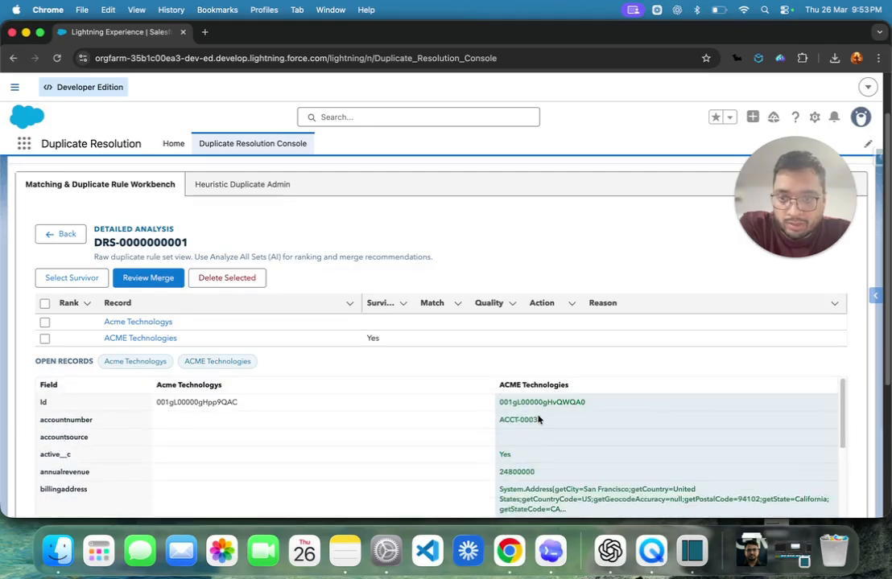
{"action": "scroll", "coordinate": [539, 419], "scroll_direction": "up", "scroll_amount": 2}
{"action": "scroll", "coordinate": [151, 435], "scroll_direction": "down", "scroll_amount": 4}
{"action": "scroll", "coordinate": [152, 436], "scroll_direction": "up", "scroll_amount": 5}
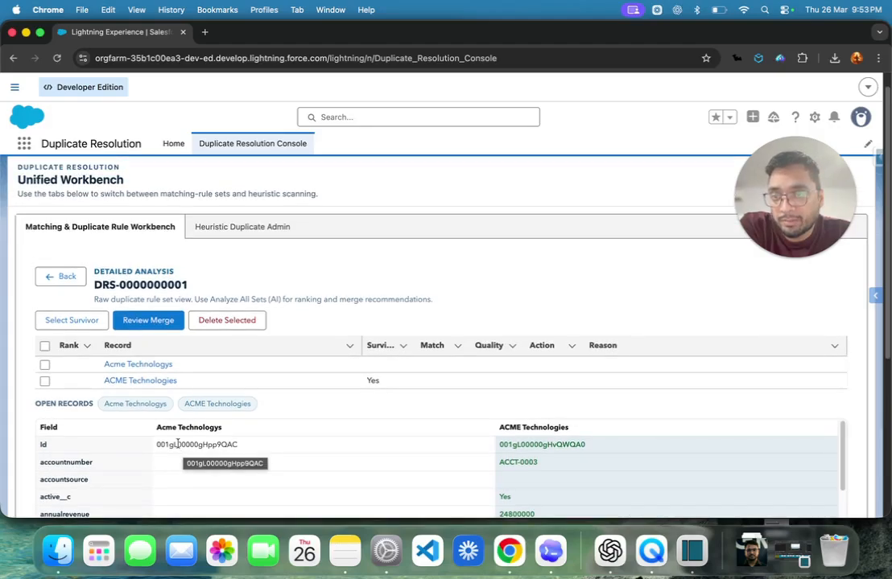
{"action": "left_click", "coordinate": [153, 320]}
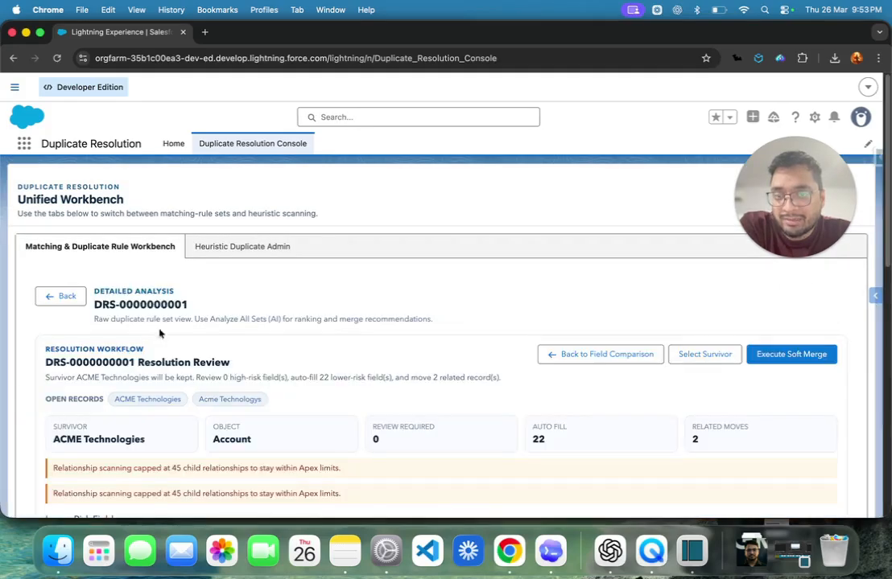
{"action": "scroll", "coordinate": [312, 368], "scroll_direction": "down", "scroll_amount": 2}
{"action": "scroll", "coordinate": [355, 274], "scroll_direction": "down", "scroll_amount": 3}
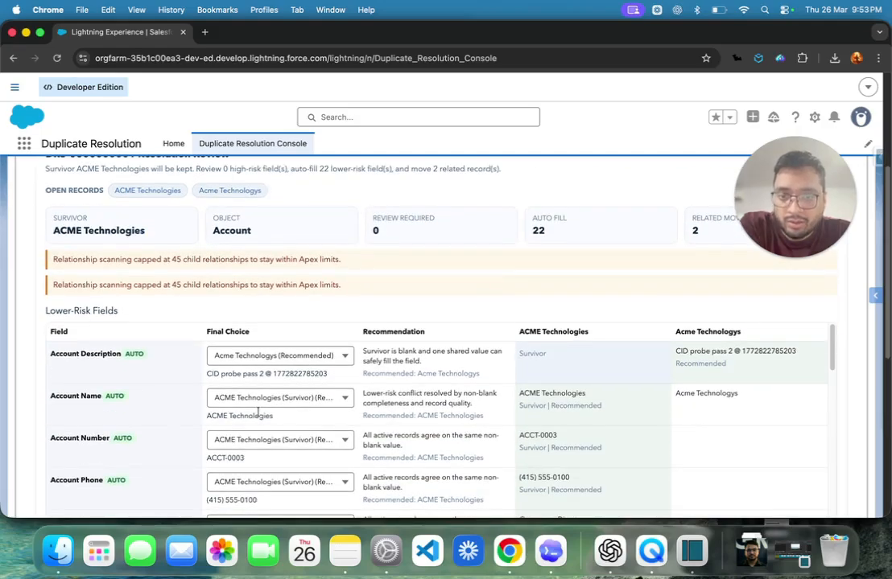
{"action": "scroll", "coordinate": [507, 418], "scroll_direction": "down", "scroll_amount": 1}
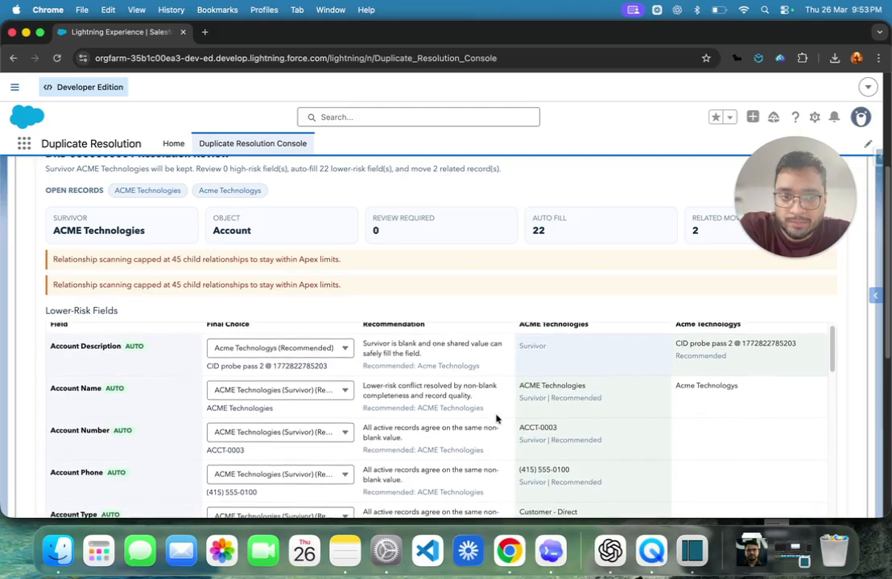
{"action": "scroll", "coordinate": [496, 333], "scroll_direction": "up", "scroll_amount": 1}
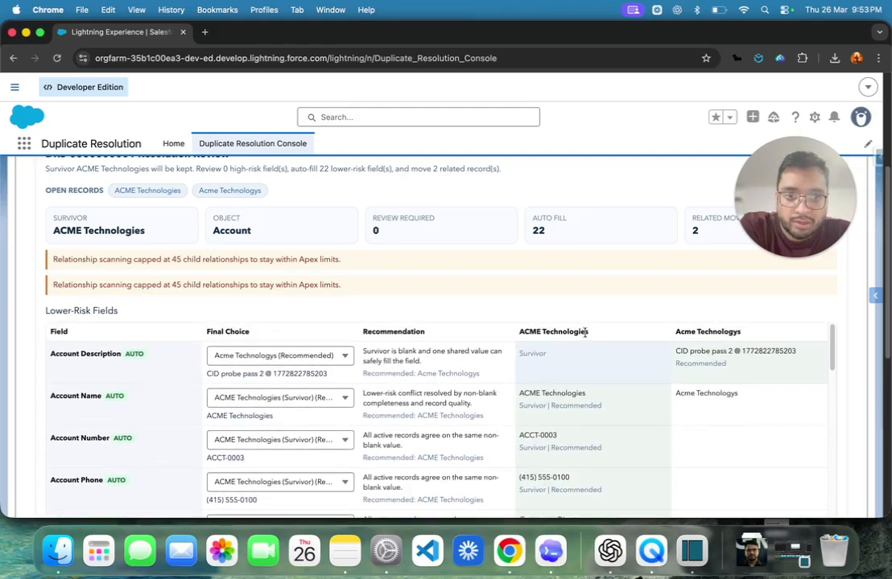
{"action": "left_click_drag", "start_coordinate": [585, 333], "coordinate": [527, 334]}
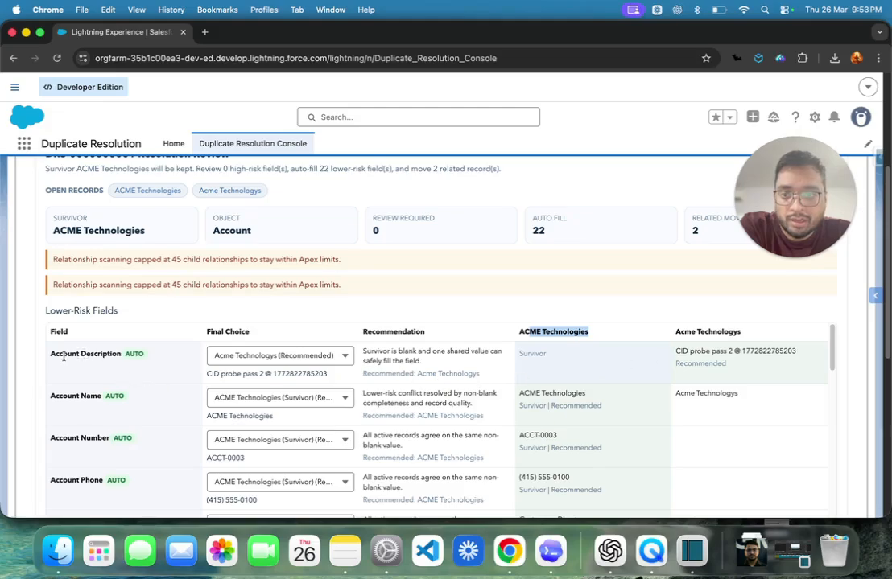
{"action": "left_click", "coordinate": [677, 351]}
{"action": "left_click_drag", "start_coordinate": [677, 350], "coordinate": [803, 353]}
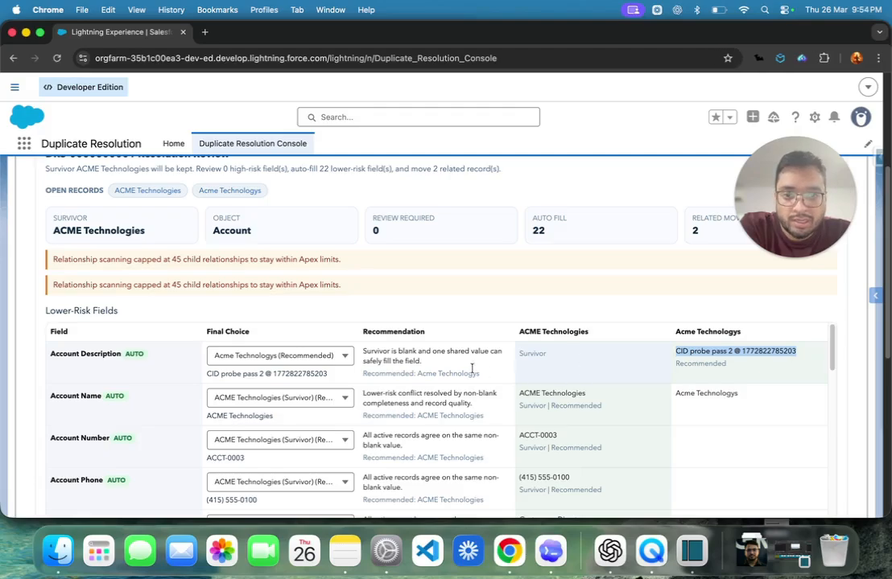
{"action": "left_click_drag", "start_coordinate": [421, 361], "coordinate": [363, 355]}
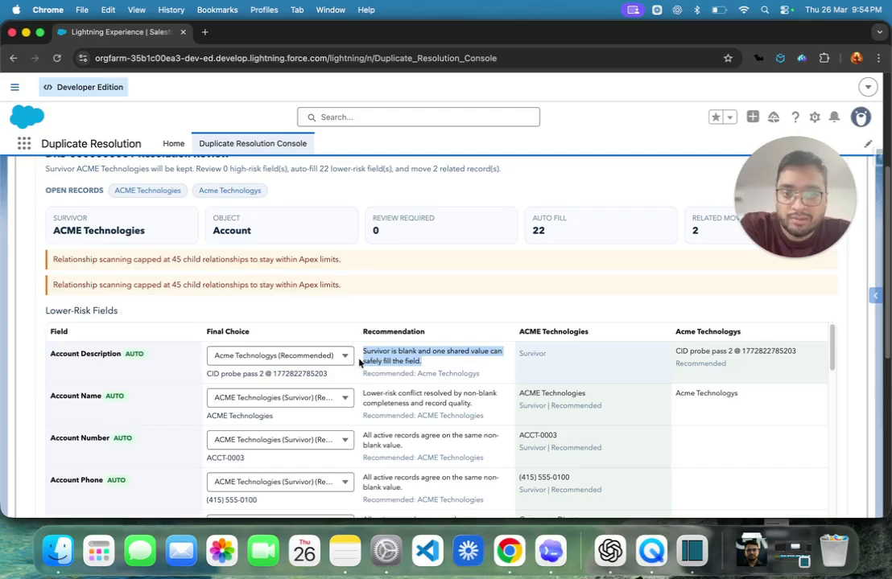
{"action": "left_click", "coordinate": [405, 360]}
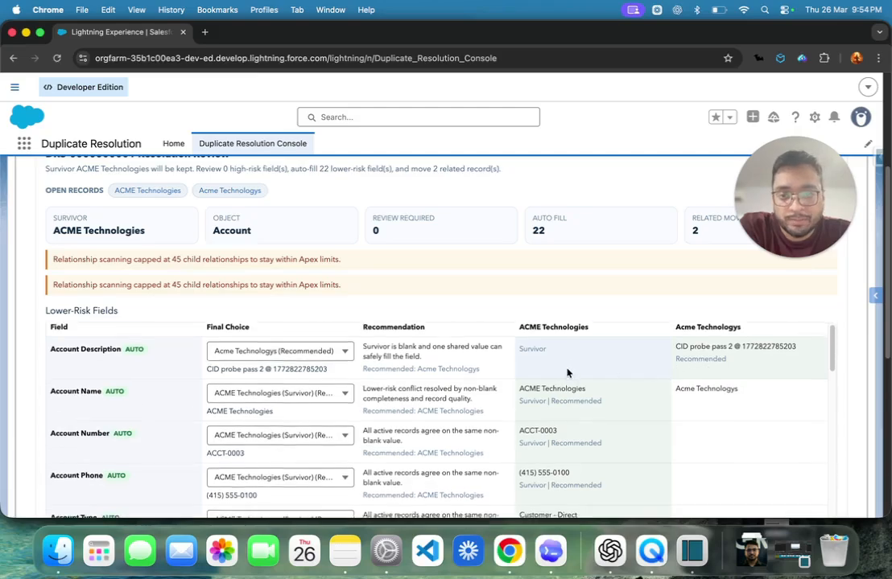
Check the final choices of the remaining lower-risk fields and execute the soft merge into ACME Technologies
{"action": "scroll", "coordinate": [563, 379], "scroll_direction": "down", "scroll_amount": 2}
{"action": "left_click", "coordinate": [246, 393]}
{"action": "left_click", "coordinate": [247, 392]}
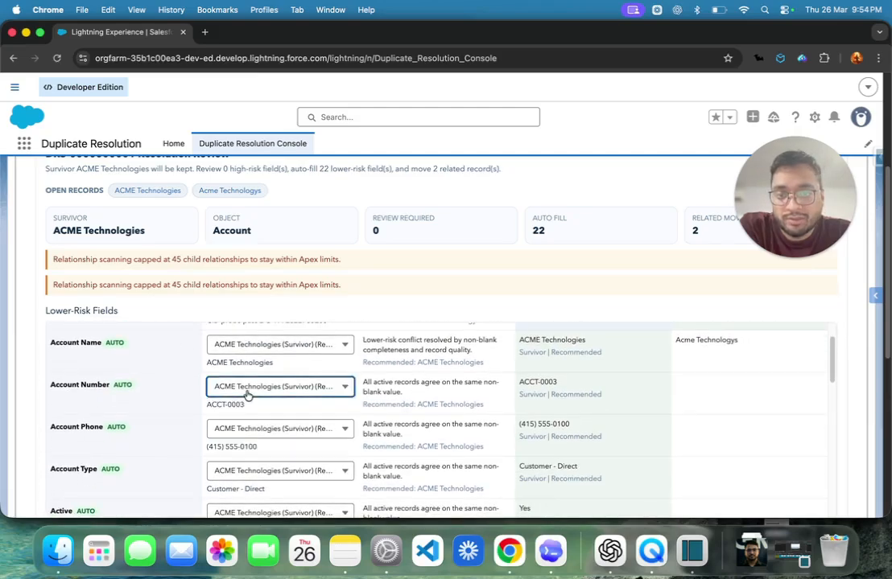
{"action": "scroll", "coordinate": [402, 405], "scroll_direction": "down", "scroll_amount": 3}
{"action": "scroll", "coordinate": [402, 405], "scroll_direction": "down", "scroll_amount": 10}
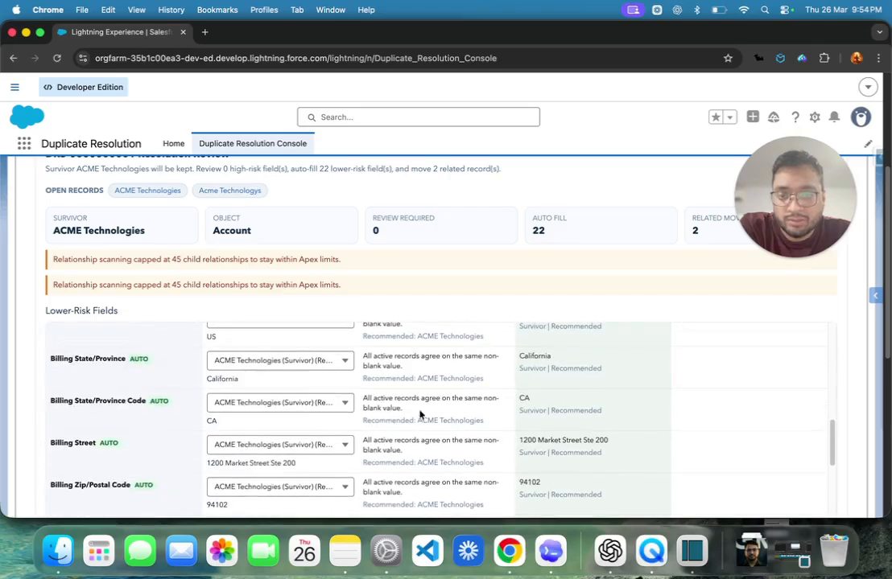
{"action": "scroll", "coordinate": [419, 412], "scroll_direction": "up", "scroll_amount": 15}
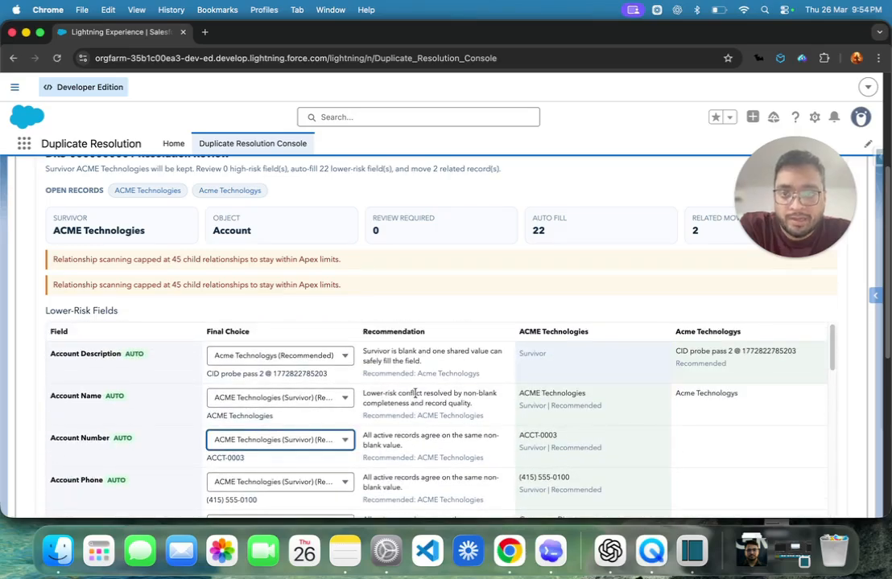
{"action": "scroll", "coordinate": [407, 362], "scroll_direction": "up", "scroll_amount": 5}
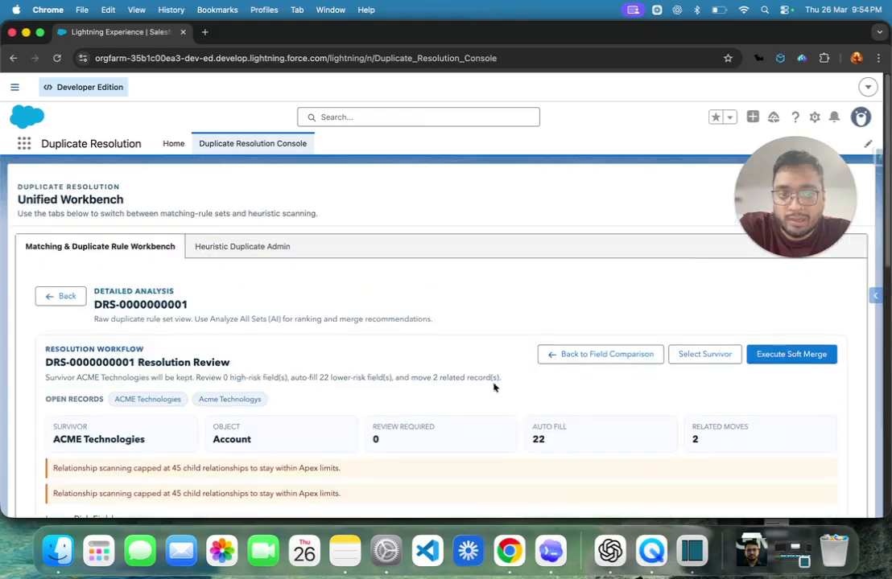
{"action": "left_click", "coordinate": [797, 360]}
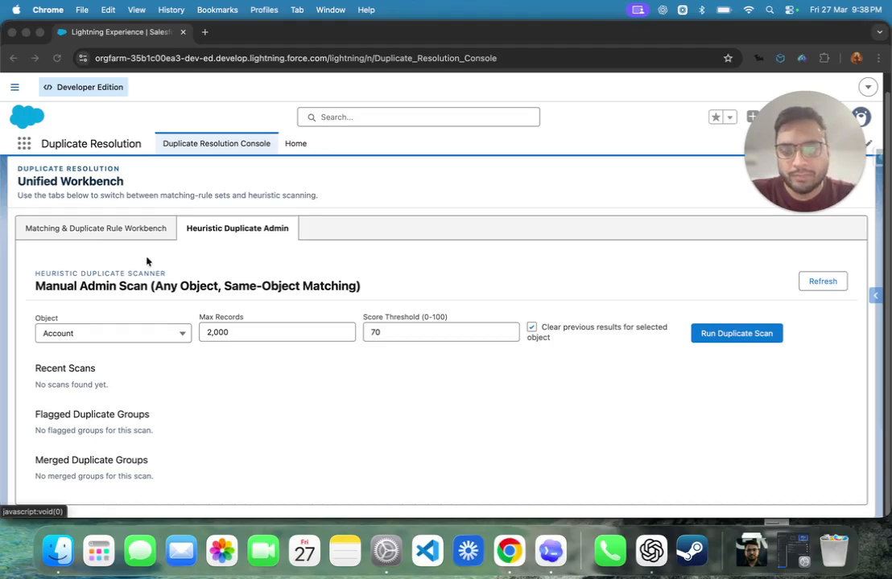
Run a heuristic duplicate scan on the Account object with a maximum of 2,000 records and a score threshold of 70
{"action": "left_click", "coordinate": [140, 334]}
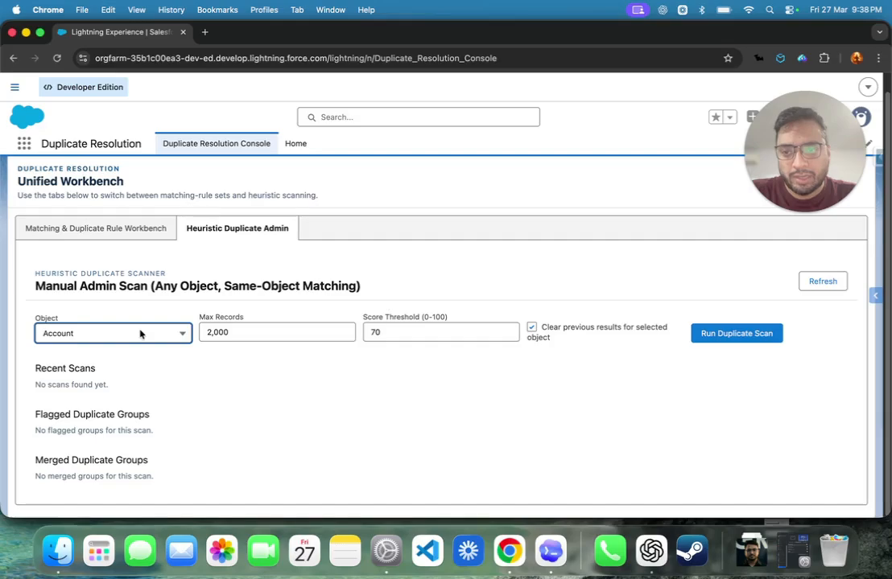
{"action": "left_click", "coordinate": [140, 334]}
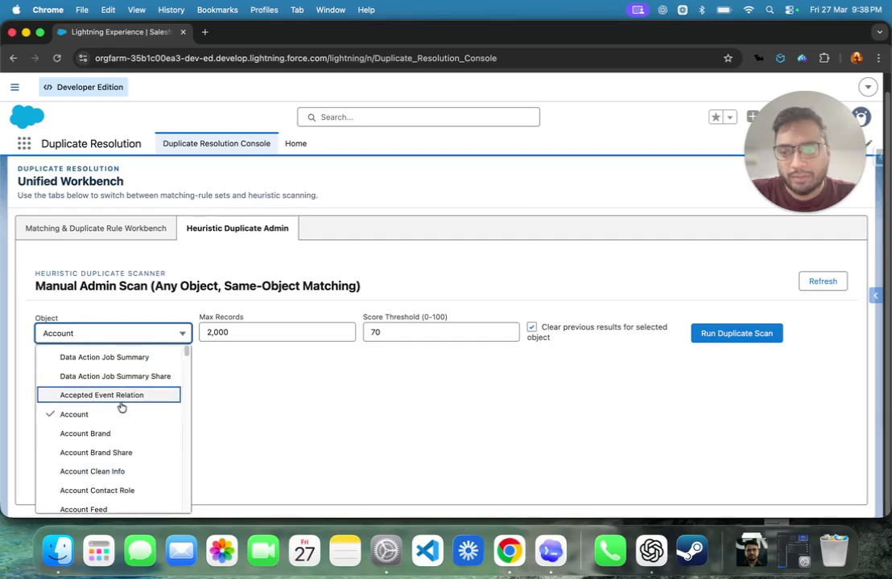
{"action": "scroll", "coordinate": [122, 424], "scroll_direction": "down", "scroll_amount": 5}
{"action": "scroll", "coordinate": [123, 423], "scroll_direction": "up", "scroll_amount": 5}
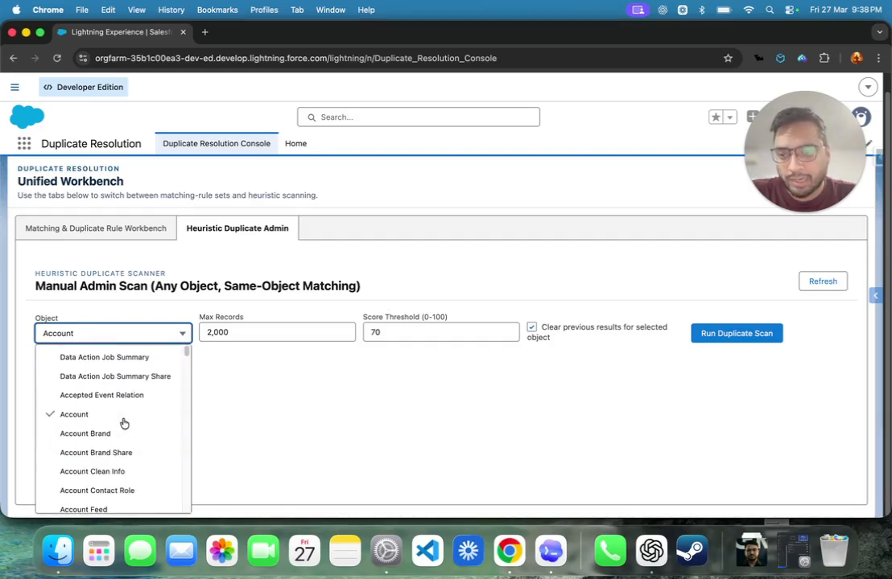
{"action": "left_click", "coordinate": [93, 418]}
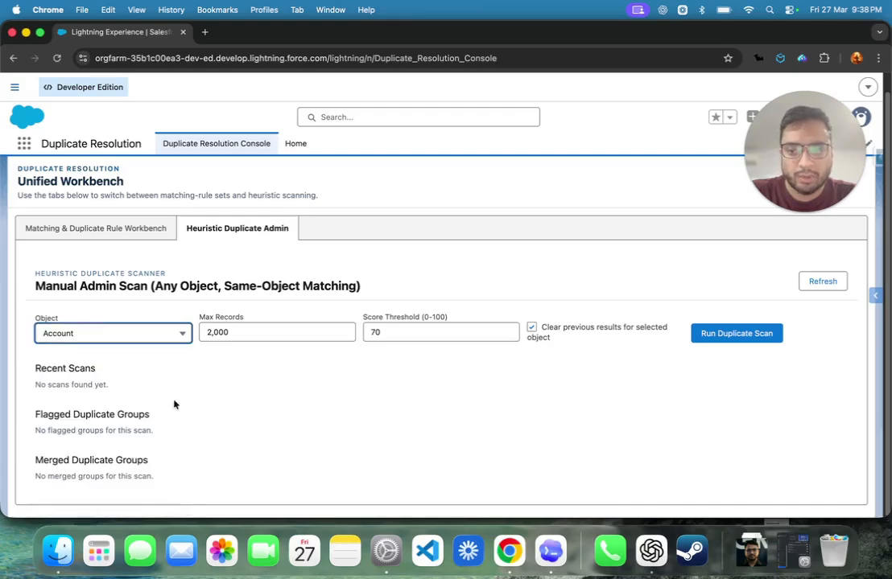
{"action": "left_click_drag", "start_coordinate": [384, 330], "coordinate": [375, 331]}
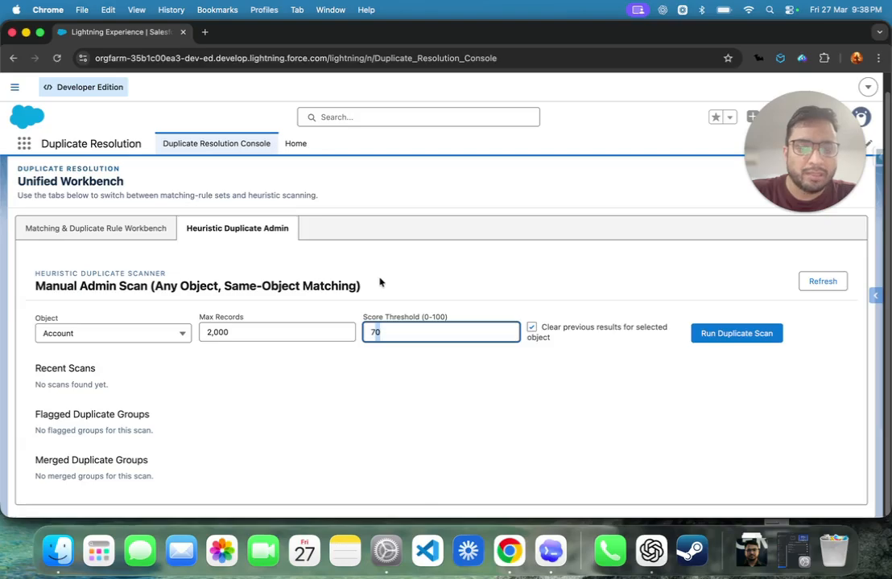
{"action": "left_click", "coordinate": [379, 366]}
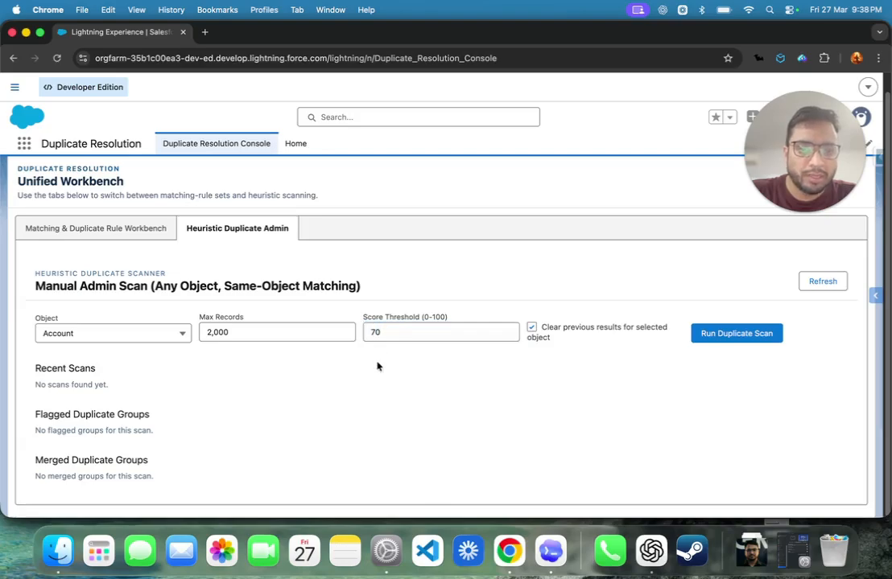
{"action": "left_click", "coordinate": [725, 336]}
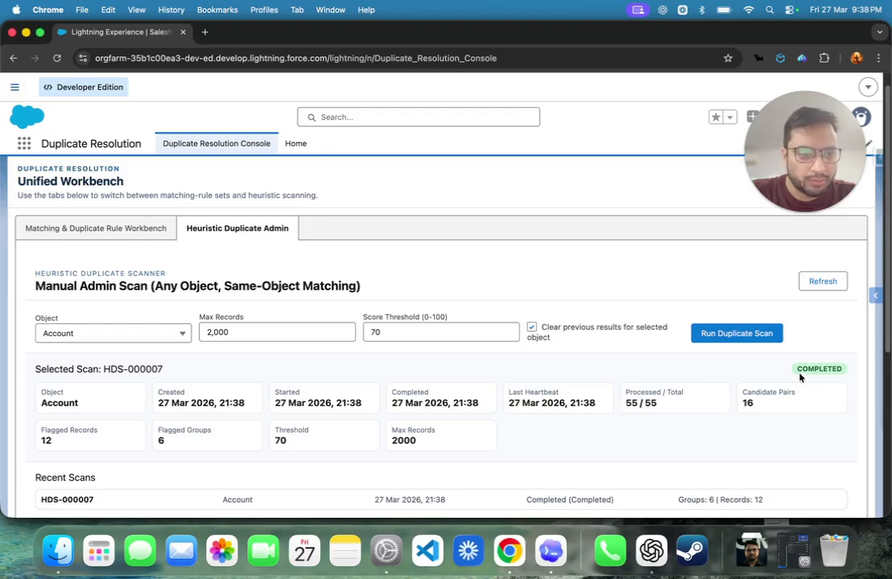
Examine the scan summary and expand flagged groups HDS-xQAN-0002, 0001, 0005 and 0006 to inspect their matched records and scores
{"action": "scroll", "coordinate": [733, 374], "scroll_direction": "down", "scroll_amount": 2}
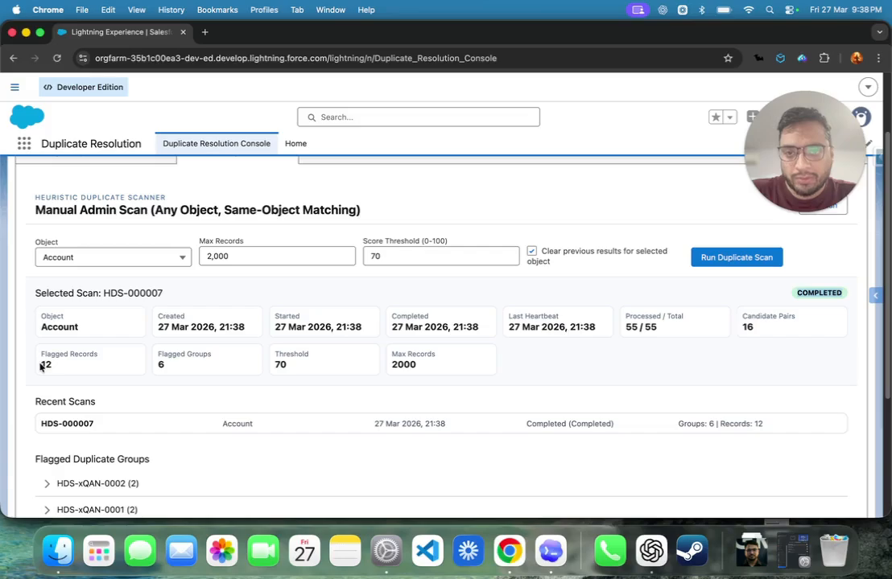
{"action": "scroll", "coordinate": [60, 365], "scroll_direction": "down", "scroll_amount": 5}
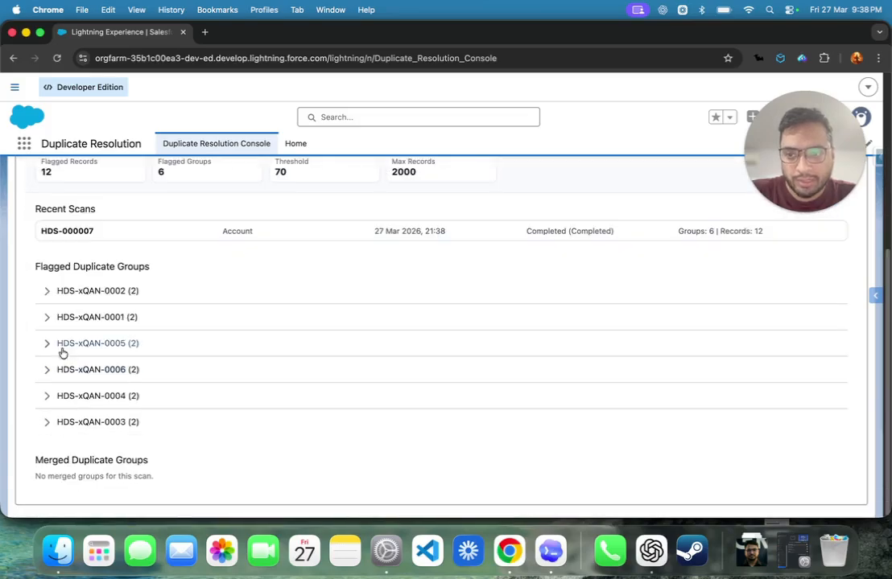
{"action": "scroll", "coordinate": [193, 286], "scroll_direction": "up", "scroll_amount": 3}
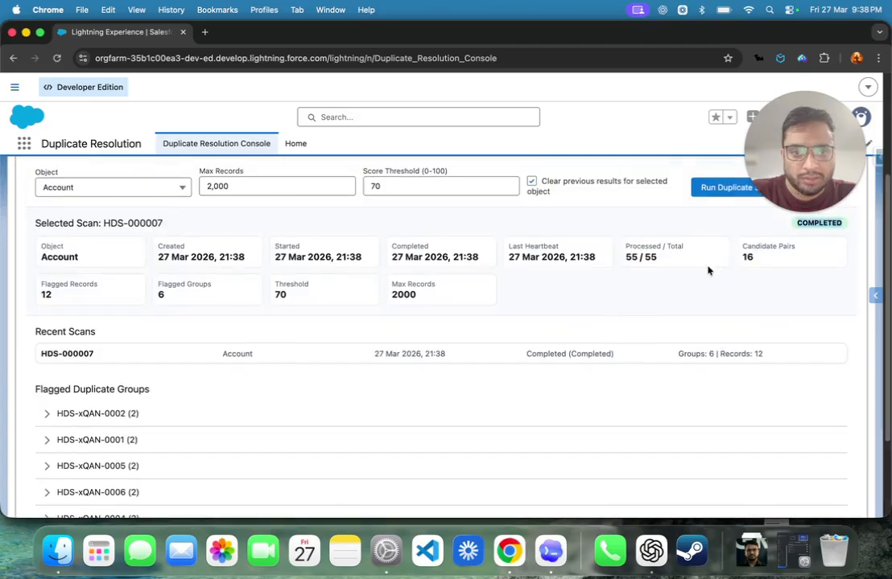
{"action": "scroll", "coordinate": [177, 378], "scroll_direction": "down", "scroll_amount": 1}
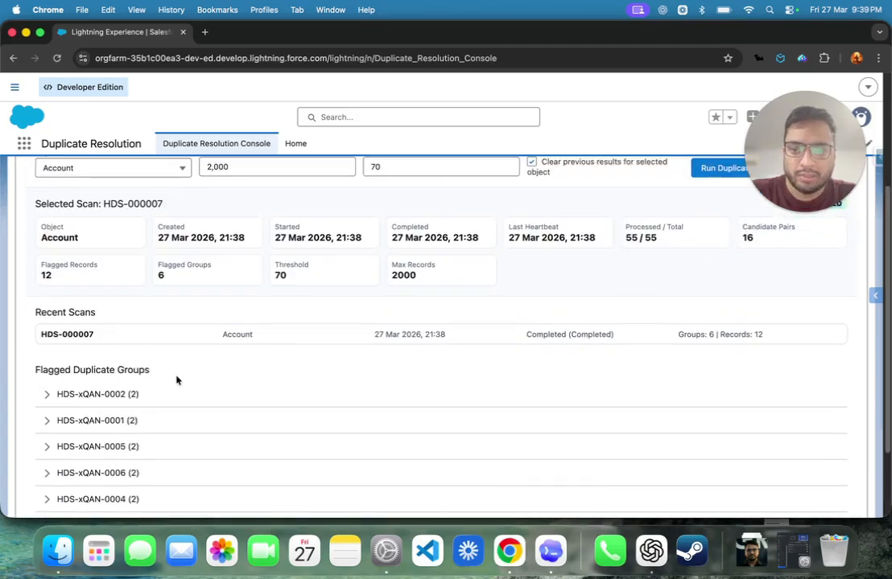
{"action": "left_click", "coordinate": [108, 400]}
{"action": "scroll", "coordinate": [144, 387], "scroll_direction": "down", "scroll_amount": 2}
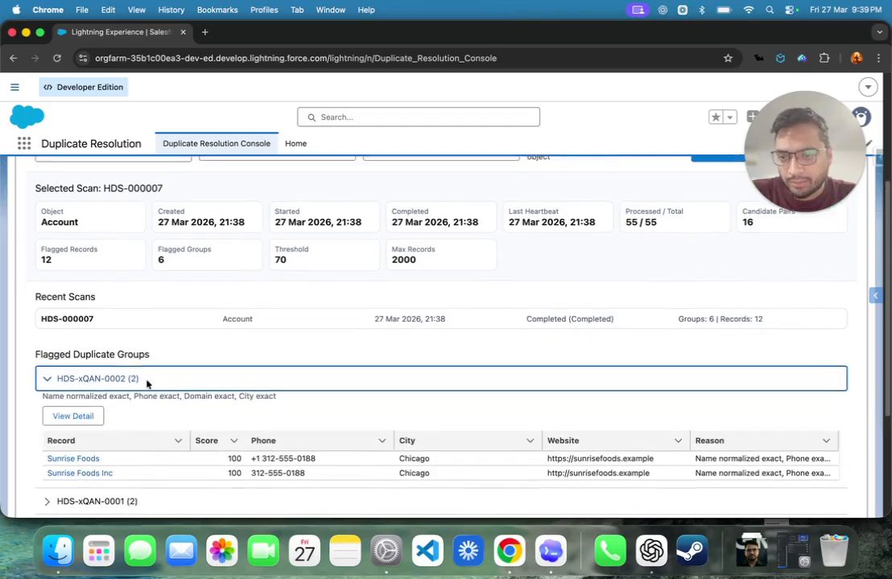
{"action": "scroll", "coordinate": [143, 408], "scroll_direction": "down", "scroll_amount": 2}
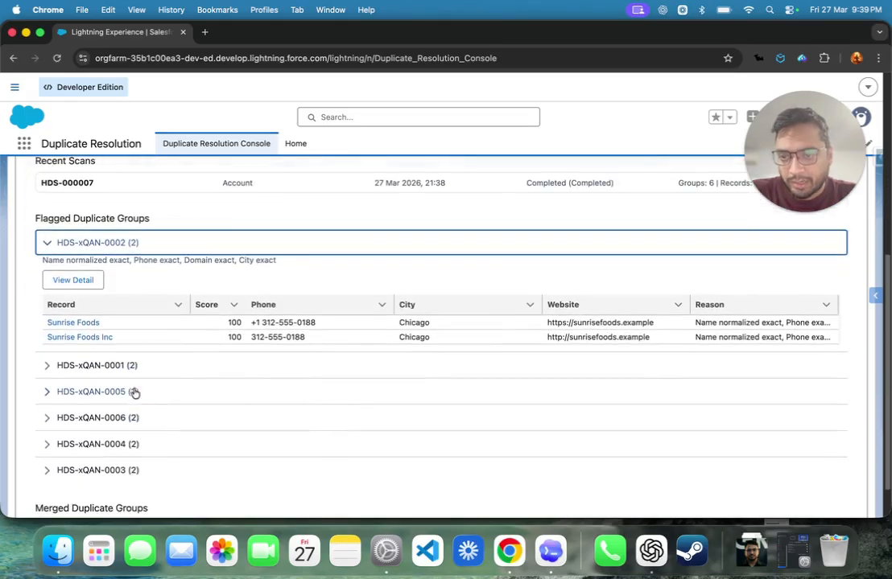
{"action": "left_click", "coordinate": [127, 367]}
{"action": "scroll", "coordinate": [140, 429], "scroll_direction": "down", "scroll_amount": 5}
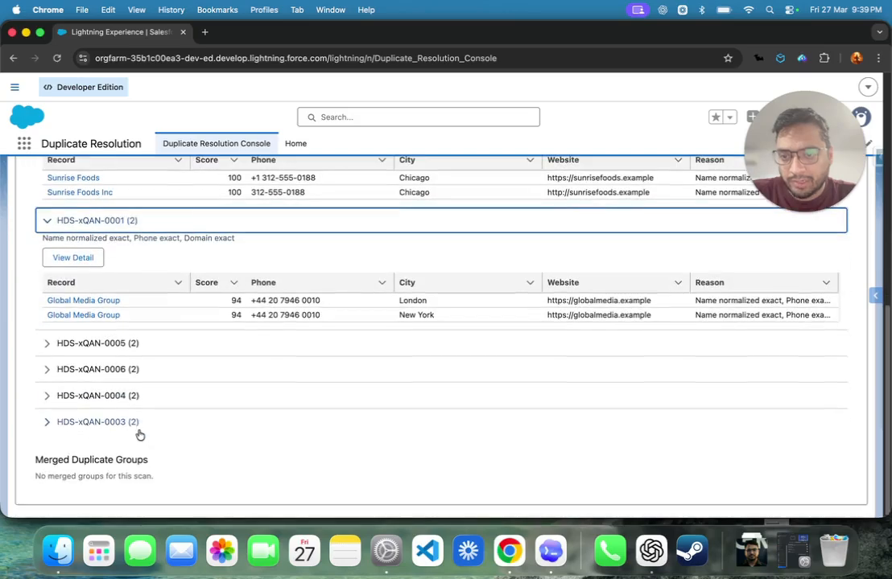
{"action": "left_click", "coordinate": [126, 343]}
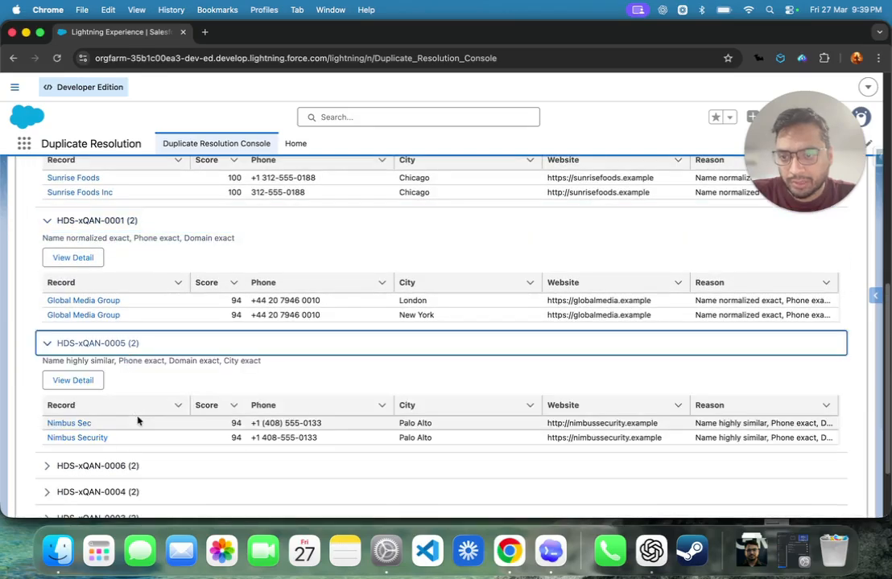
{"action": "scroll", "coordinate": [138, 420], "scroll_direction": "down", "scroll_amount": 3}
{"action": "left_click", "coordinate": [116, 368]}
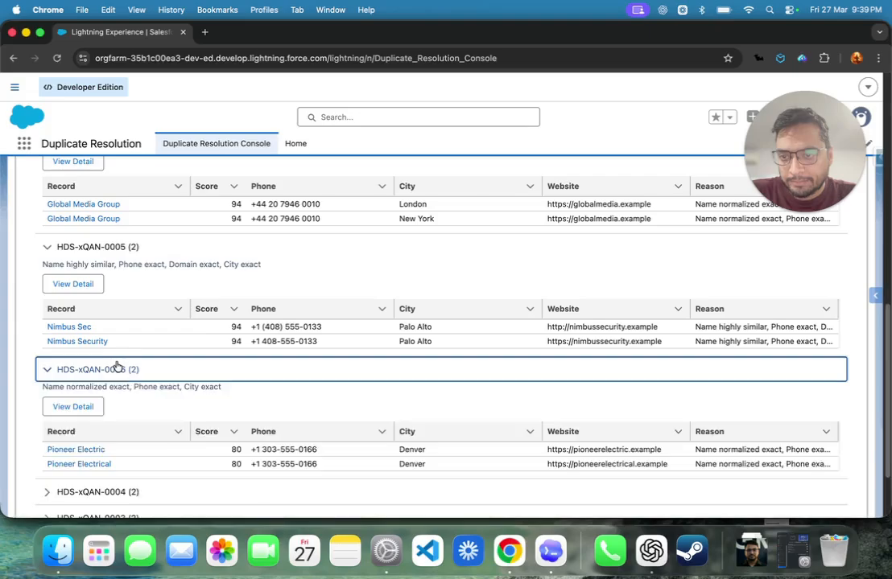
{"action": "scroll", "coordinate": [117, 367], "scroll_direction": "down", "scroll_amount": 3}
Open the detail view of group HDS-xQAN-0002 and compare the field values of Sunrise Foods and Sunrise Foods Inc
{"action": "scroll", "coordinate": [119, 390], "scroll_direction": "up", "scroll_amount": 10}
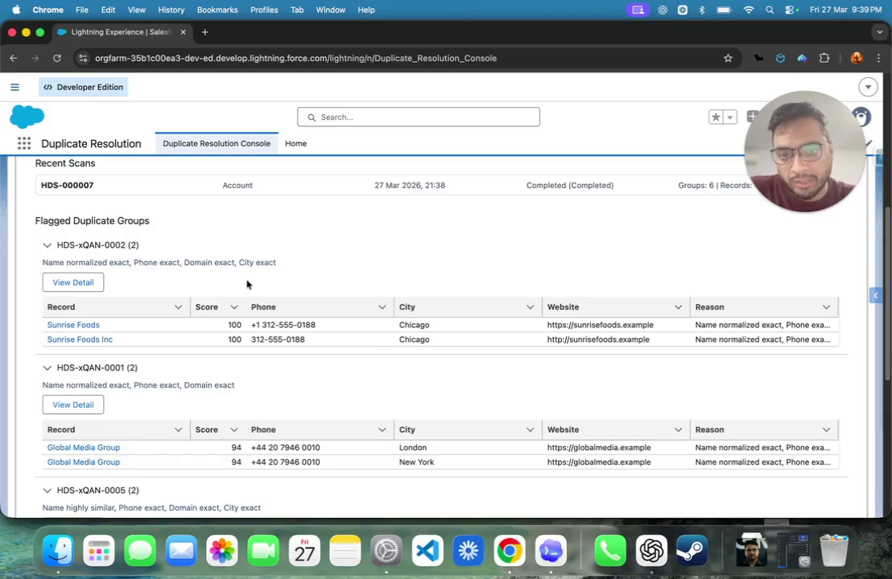
{"action": "left_click", "coordinate": [81, 285]}
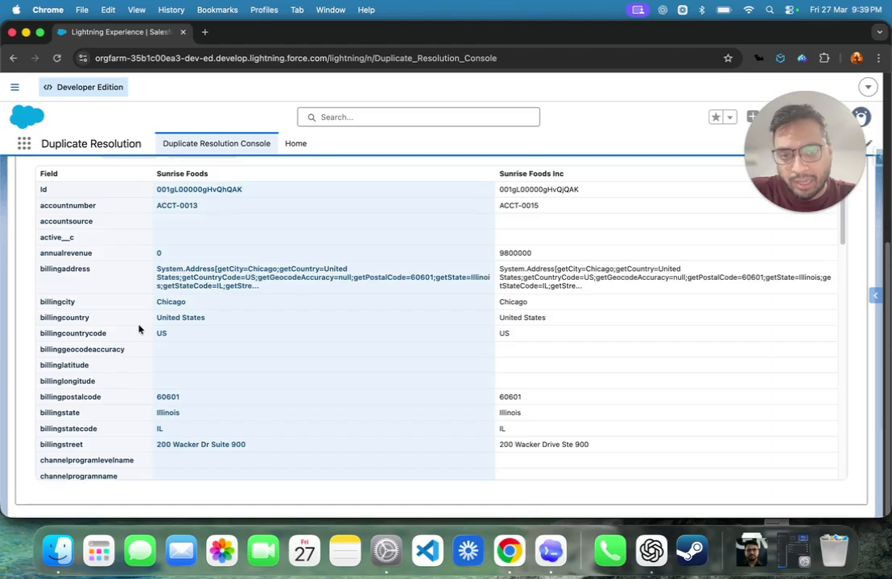
{"action": "scroll", "coordinate": [235, 330], "scroll_direction": "up", "scroll_amount": 2}
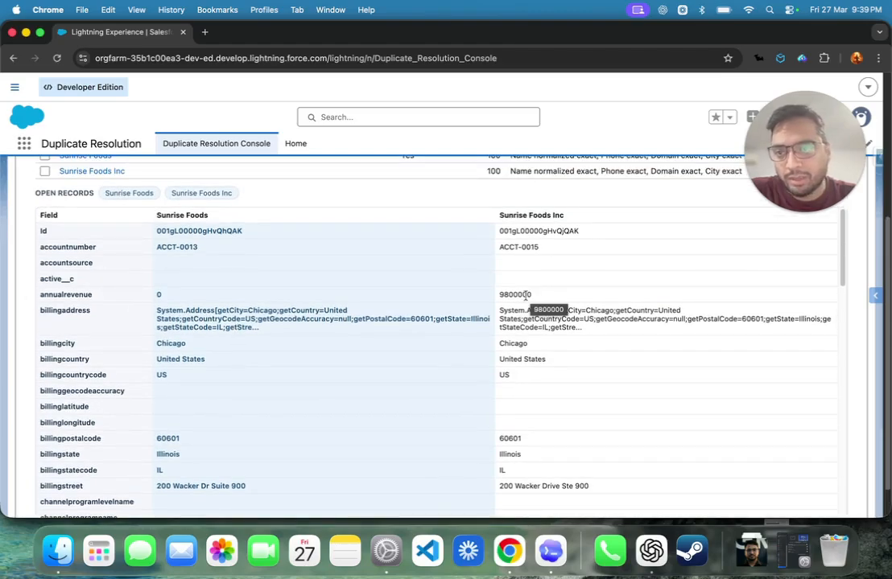
{"action": "scroll", "coordinate": [379, 332], "scroll_direction": "down", "scroll_amount": 3}
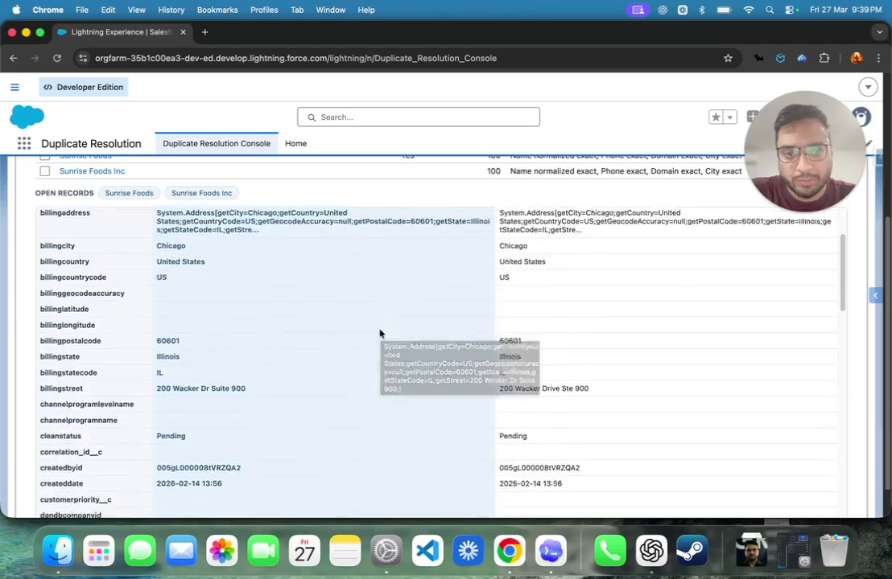
{"action": "scroll", "coordinate": [502, 370], "scroll_direction": "up", "scroll_amount": 10}
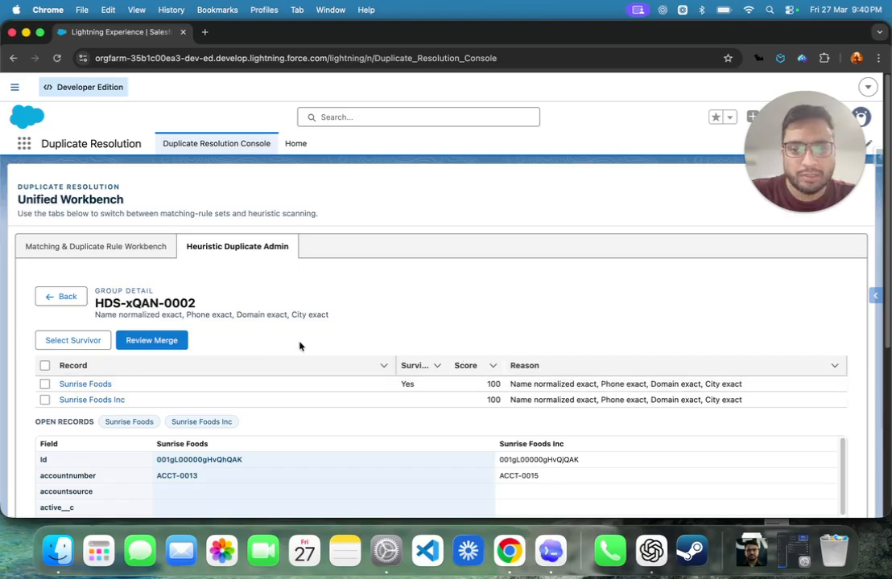
Open the merge review for HDS-xQAN-0002 and examine the high-risk and lower-risk field recommendations and the final record preview
{"action": "left_click", "coordinate": [178, 342]}
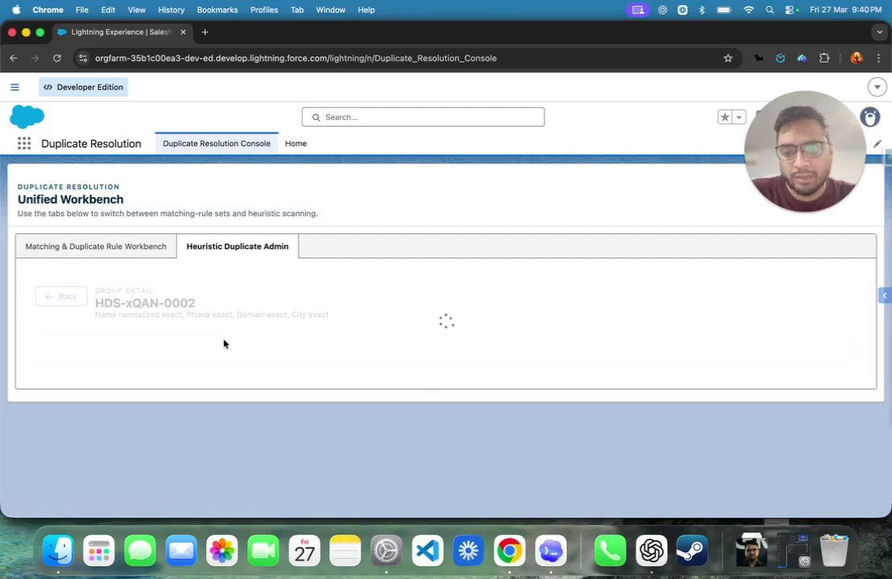
{"action": "scroll", "coordinate": [248, 346], "scroll_direction": "down", "scroll_amount": 10}
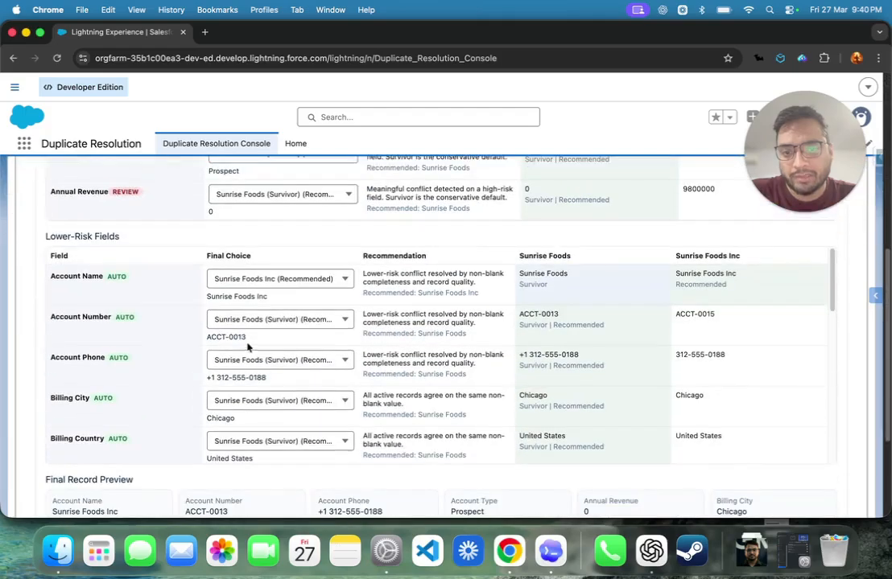
{"action": "scroll", "coordinate": [247, 346], "scroll_direction": "up", "scroll_amount": 3}
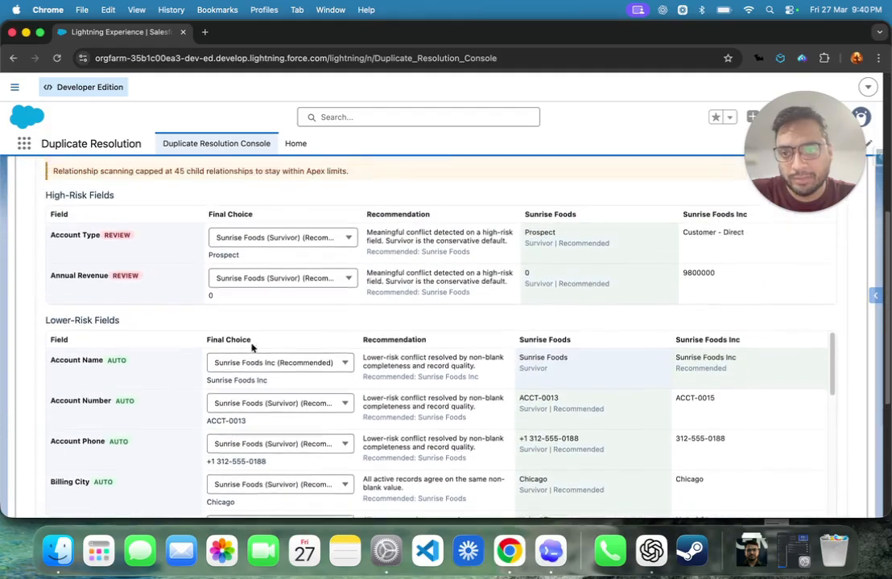
{"action": "scroll", "coordinate": [237, 313], "scroll_direction": "up", "scroll_amount": 3}
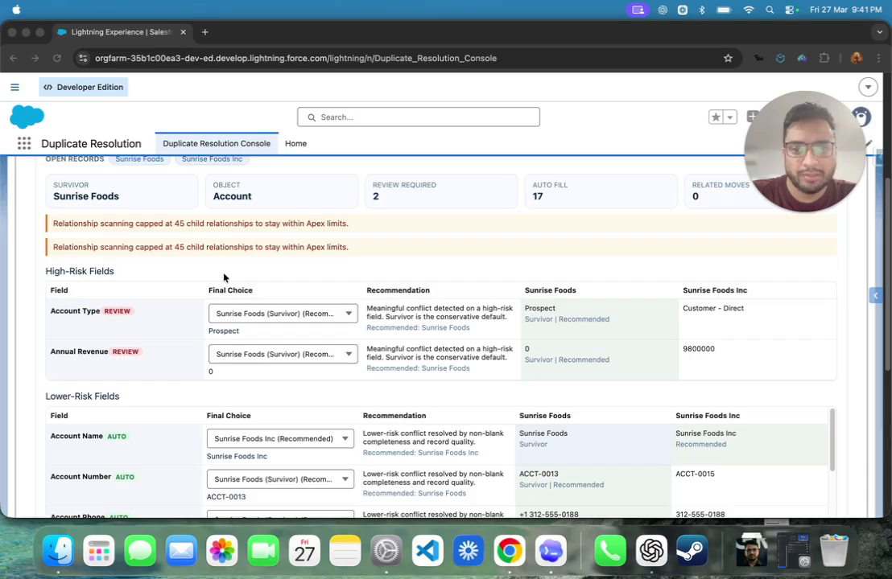
{"action": "scroll", "coordinate": [224, 277], "scroll_direction": "down", "scroll_amount": 3}
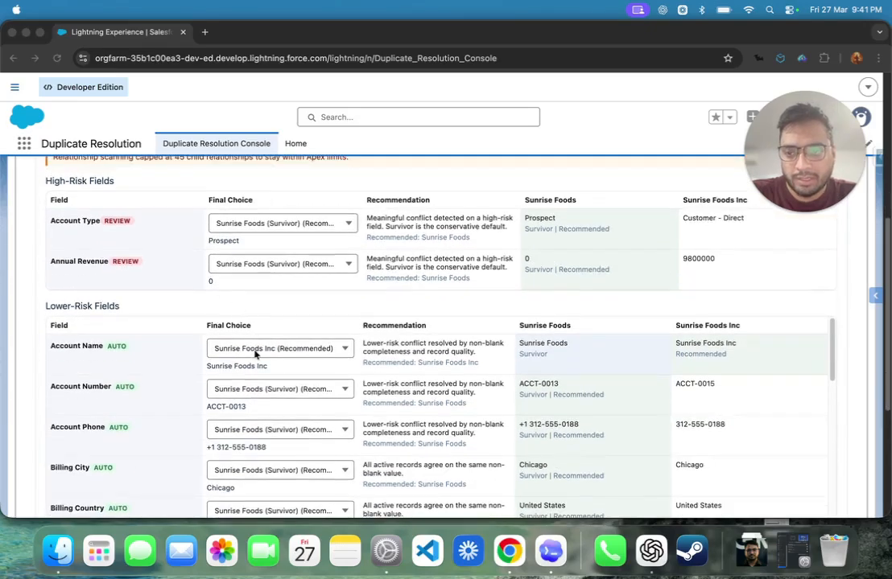
{"action": "scroll", "coordinate": [141, 311], "scroll_direction": "up", "scroll_amount": 2}
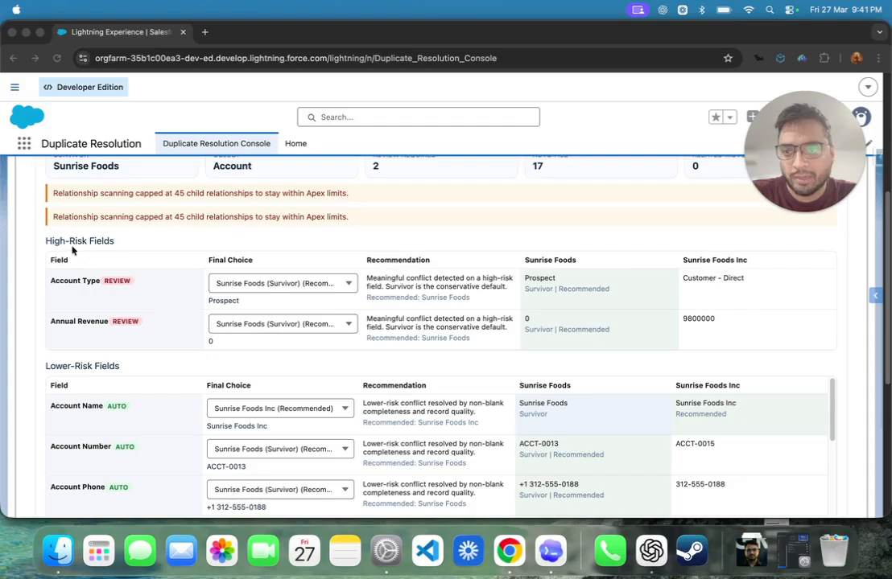
{"action": "scroll", "coordinate": [96, 319], "scroll_direction": "down", "scroll_amount": 5}
{"action": "scroll", "coordinate": [64, 323], "scroll_direction": "down", "scroll_amount": 4}
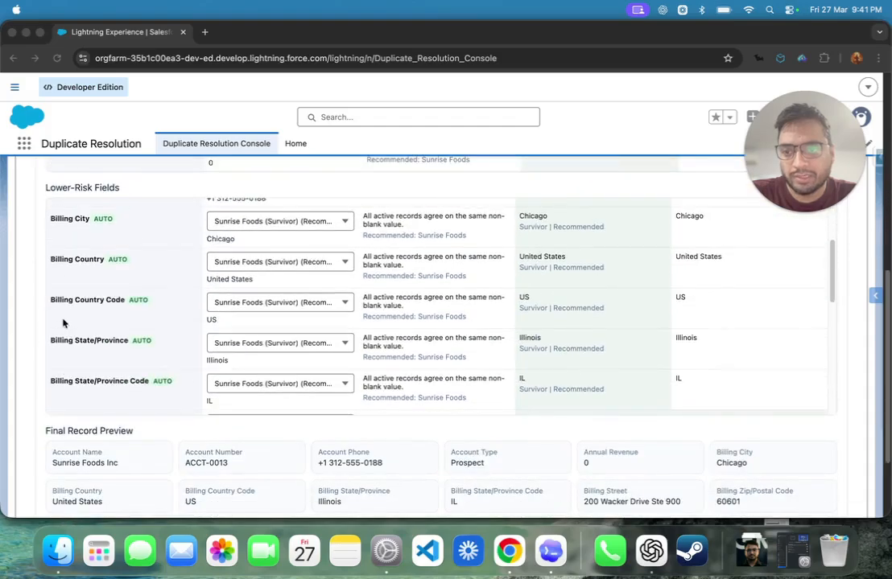
{"action": "scroll", "coordinate": [20, 283], "scroll_direction": "down", "scroll_amount": 3}
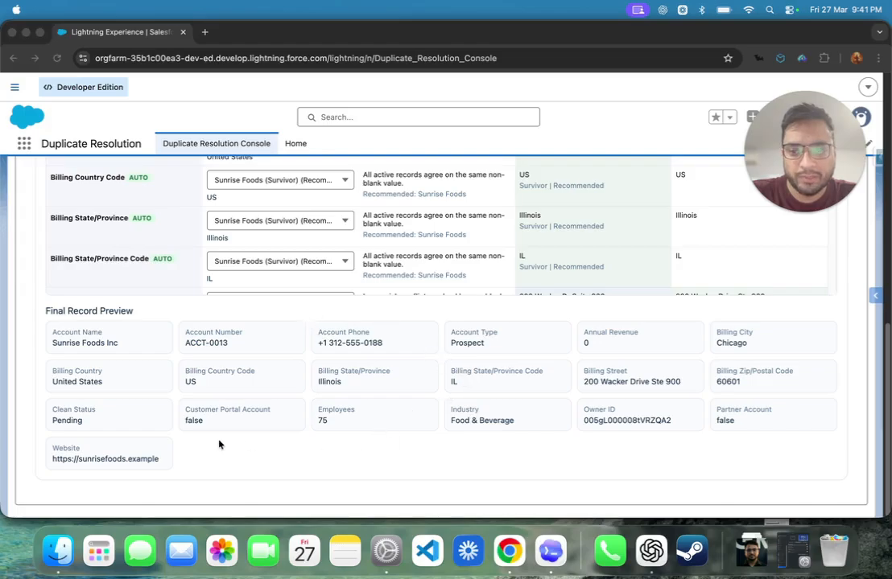
{"action": "scroll", "coordinate": [219, 444], "scroll_direction": "up", "scroll_amount": 6}
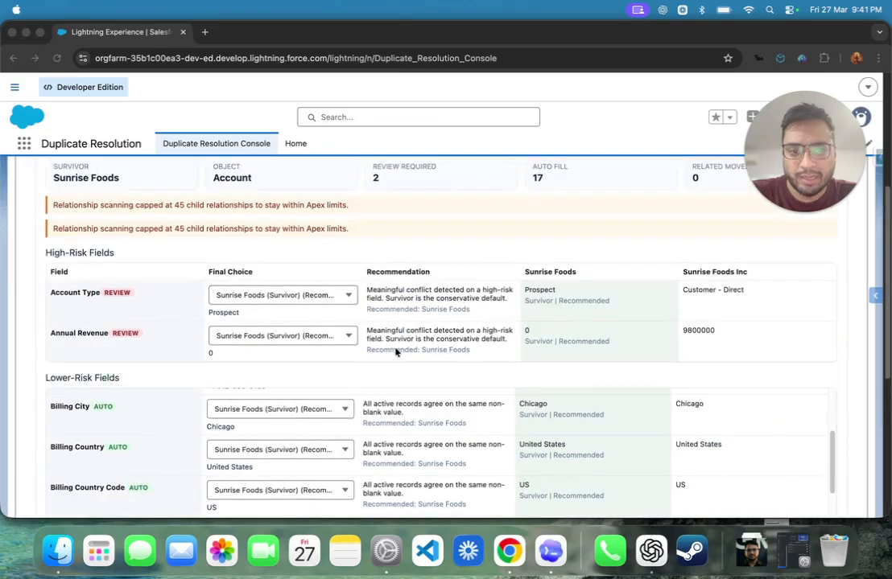
{"action": "scroll", "coordinate": [404, 352], "scroll_direction": "down", "scroll_amount": 1}
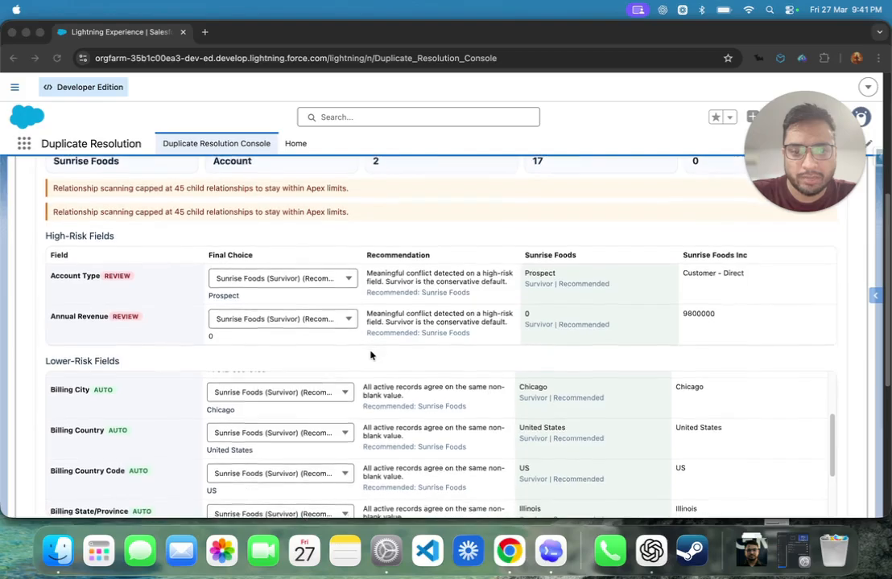
Set the final choice for Billing Street to Sunrise Foods (Survivor) among the lower-risk fields
{"action": "scroll", "coordinate": [370, 354], "scroll_direction": "down", "scroll_amount": 5}
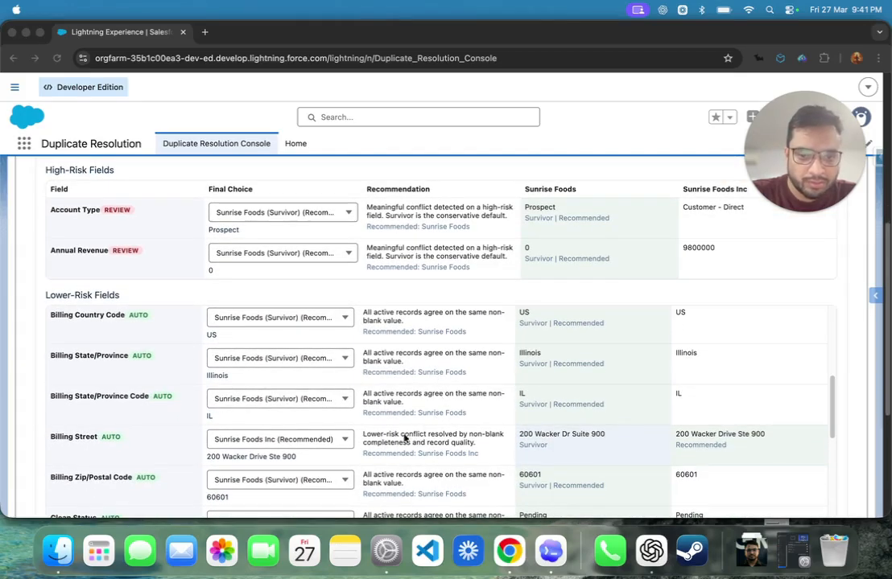
{"action": "left_click", "coordinate": [299, 444]}
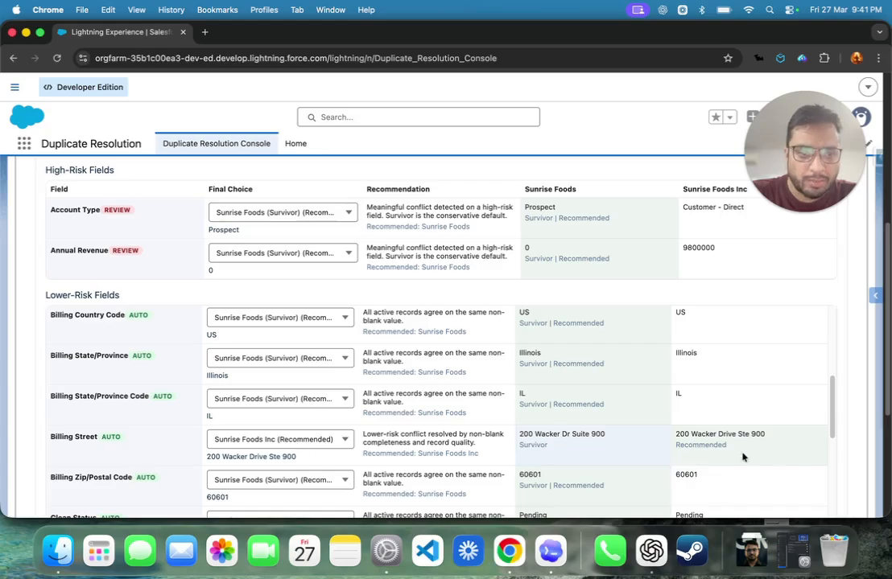
{"action": "left_click", "coordinate": [285, 452]}
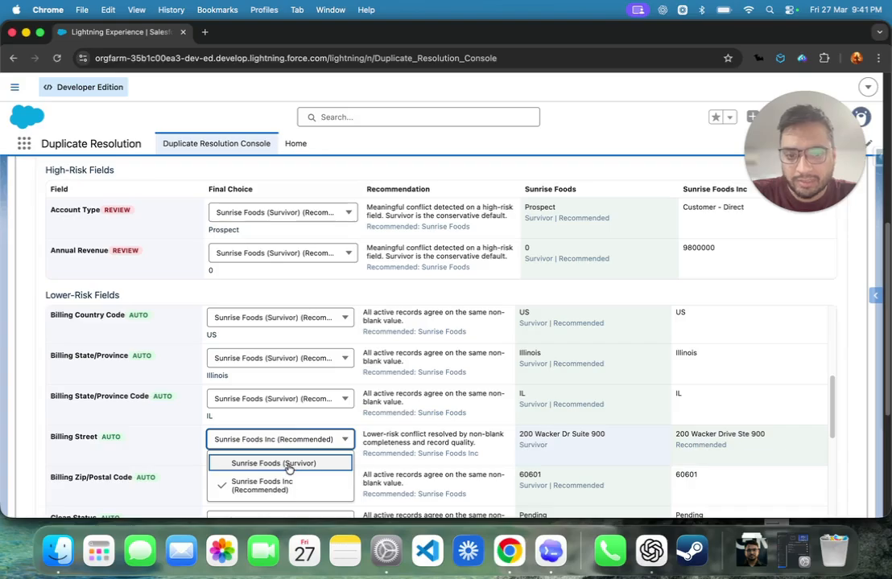
{"action": "left_click", "coordinate": [288, 467]}
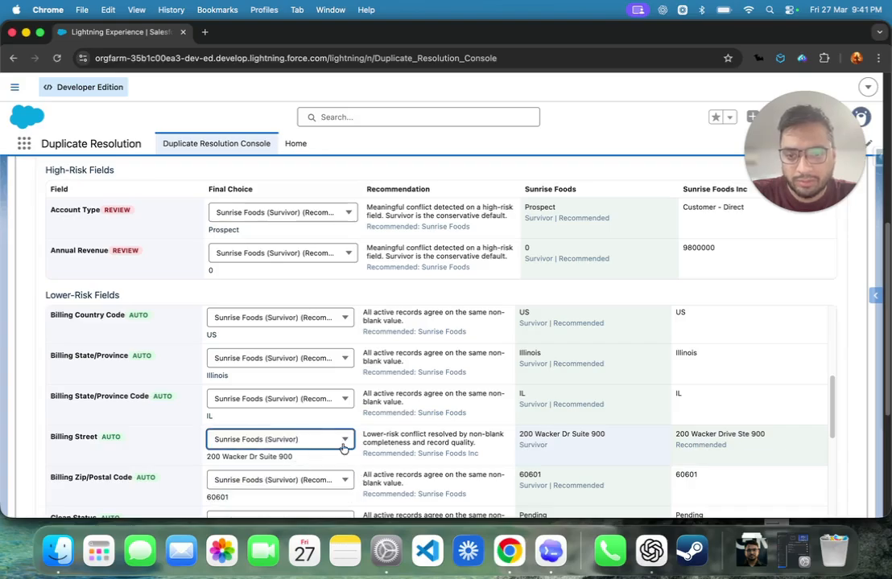
Check the final record preview for HDS-xQAN-0002 and execute the soft merge with Sunrise Foods as survivor
{"action": "scroll", "coordinate": [412, 428], "scroll_direction": "down", "scroll_amount": 8}
{"action": "scroll", "coordinate": [847, 353], "scroll_direction": "down", "scroll_amount": 5}
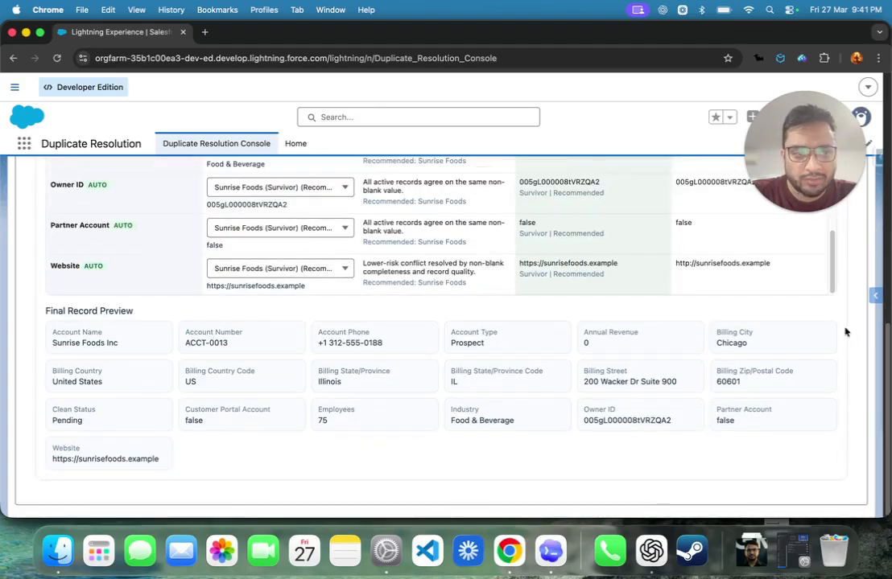
{"action": "scroll", "coordinate": [95, 471], "scroll_direction": "up", "scroll_amount": 10}
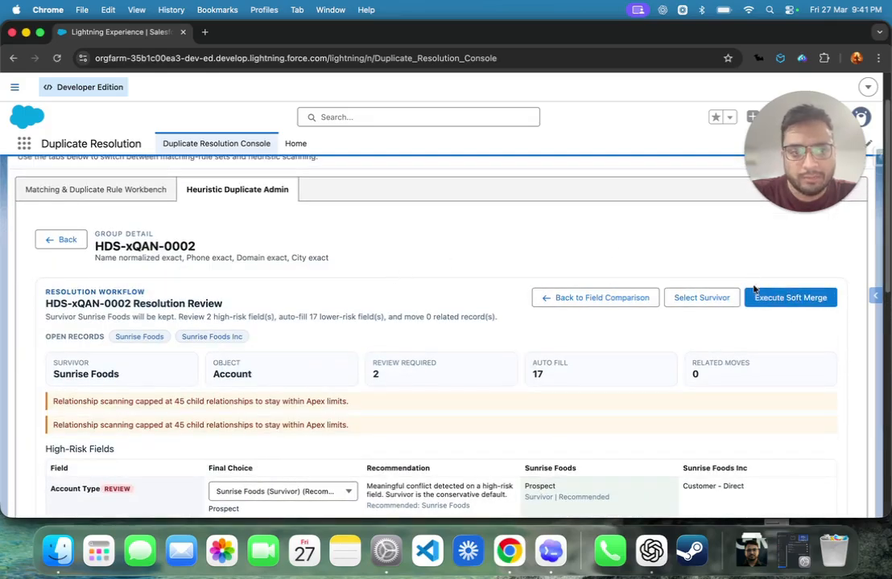
{"action": "left_click", "coordinate": [791, 309]}
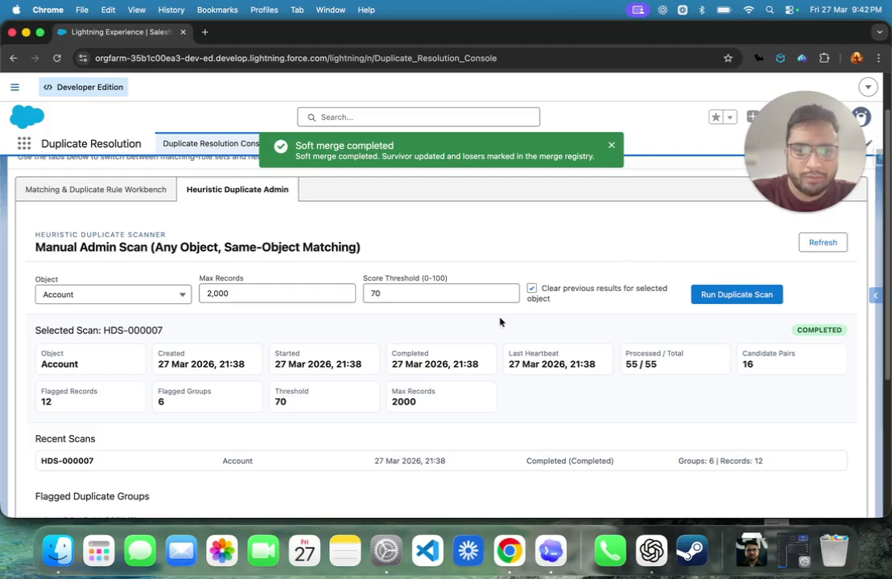
Expand HDS-xQAN-0002 among the merged duplicate groups to inspect its merge details, and open the merged record Sunrise Foods Inc
{"action": "scroll", "coordinate": [503, 330], "scroll_direction": "down", "scroll_amount": 4}
{"action": "scroll", "coordinate": [505, 339], "scroll_direction": "down", "scroll_amount": 2}
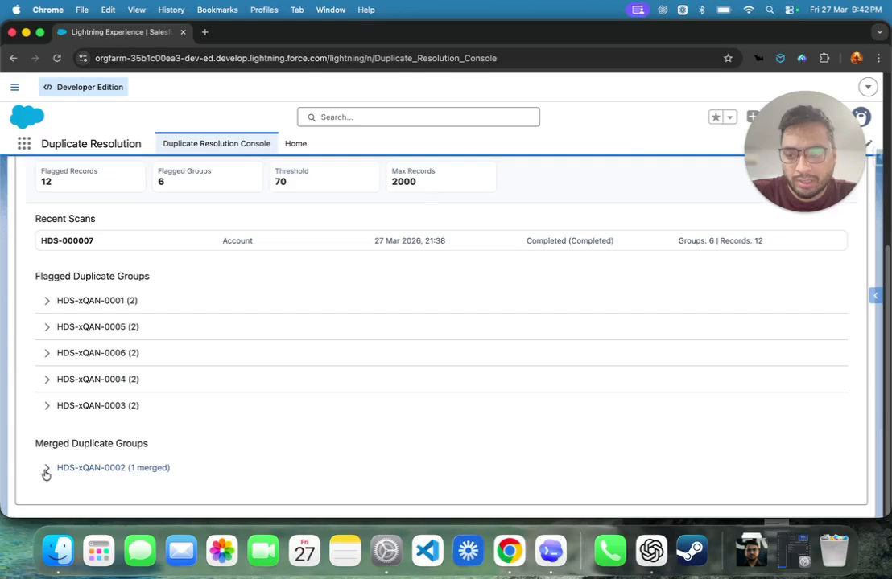
{"action": "left_click", "coordinate": [46, 468]}
{"action": "scroll", "coordinate": [177, 415], "scroll_direction": "down", "scroll_amount": 3}
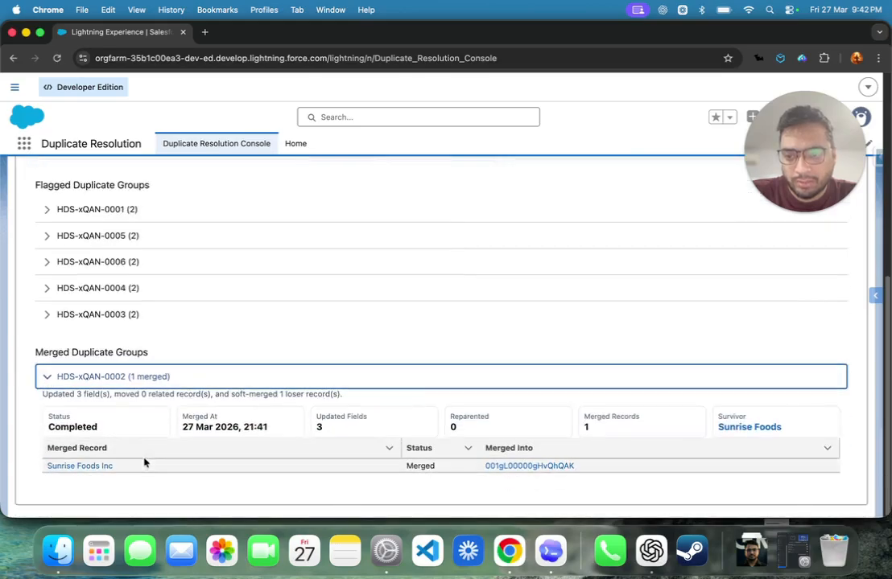
{"action": "left_click", "coordinate": [96, 467]}
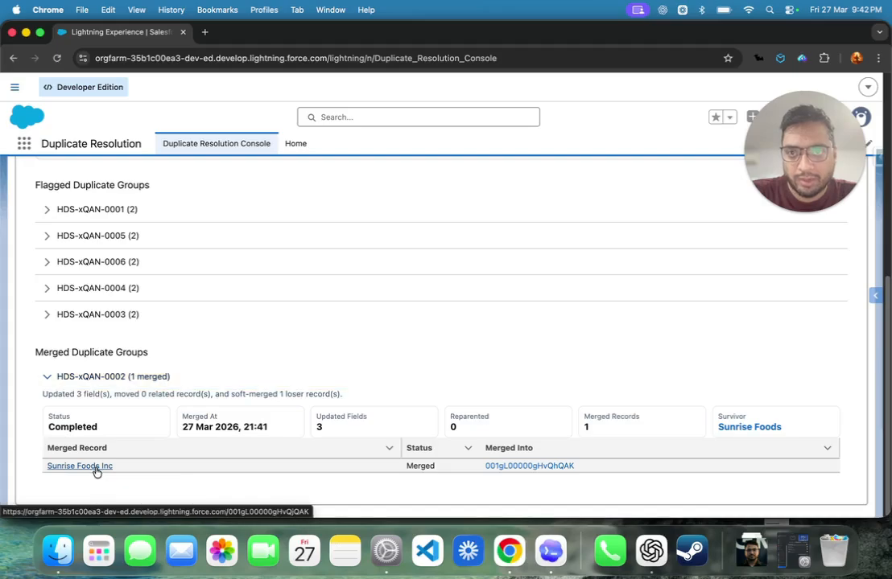